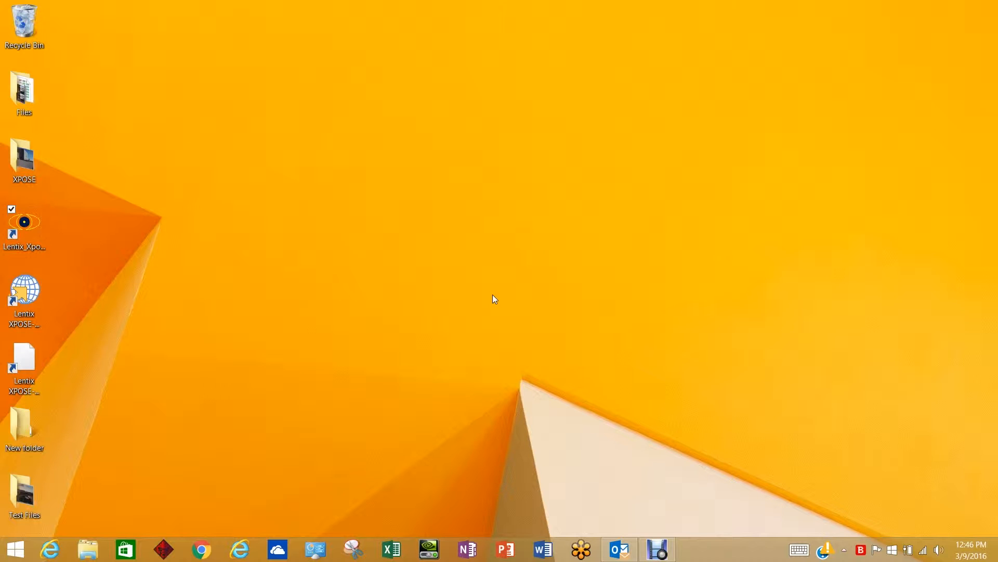
Add LentixXpose to the program-specific 3D settings in NVIDIA Control Panel and assign it the High-performance NVIDIA processor
{"action": "left_click", "coordinate": [429, 548]}
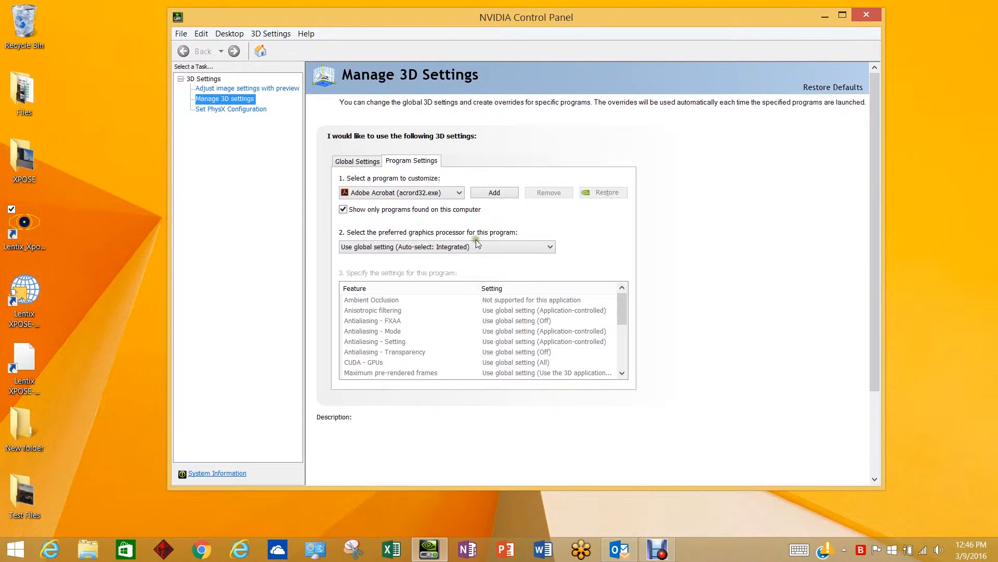
{"action": "left_click", "coordinate": [484, 194]}
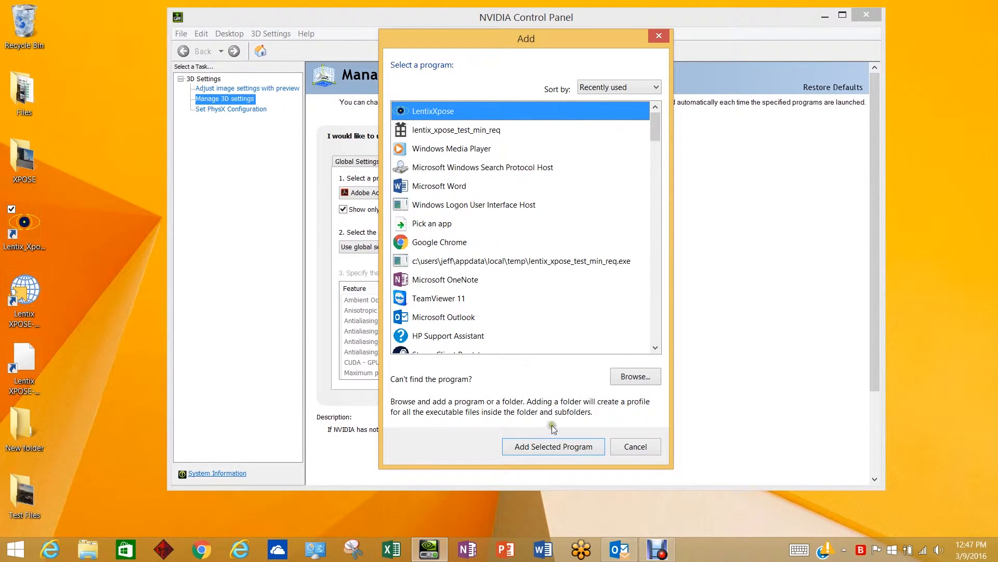
{"action": "left_click", "coordinate": [550, 447]}
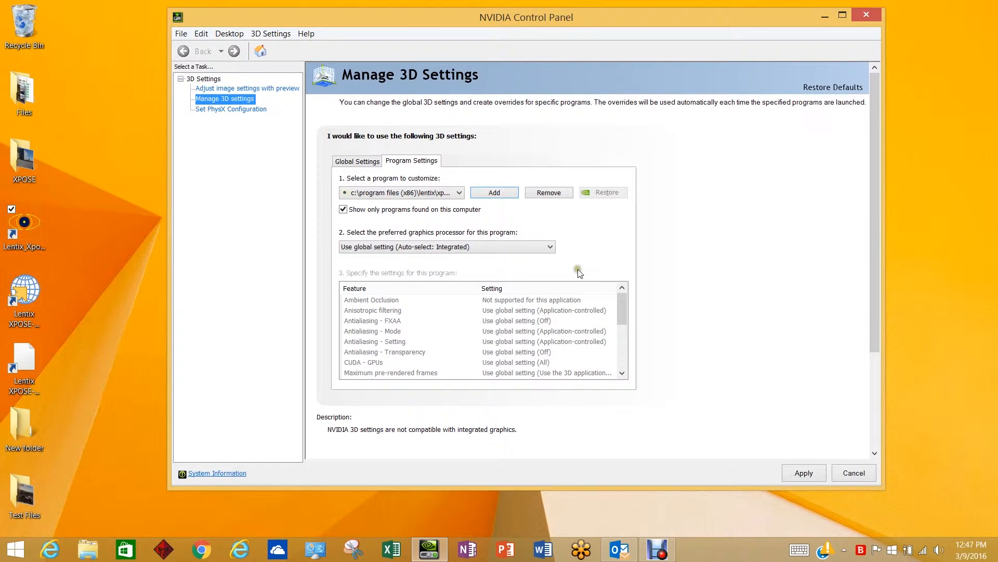
{"action": "left_click", "coordinate": [551, 247]}
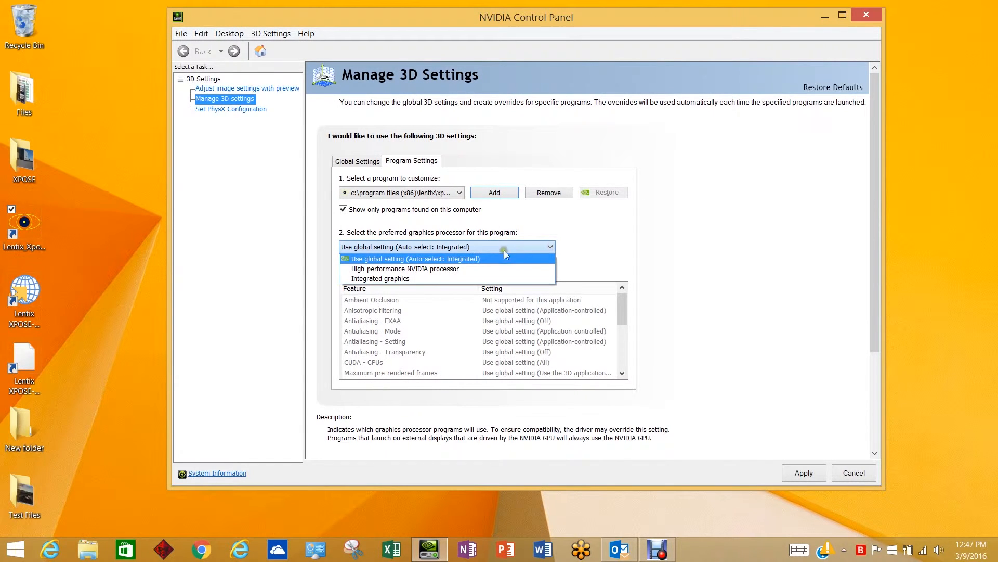
{"action": "left_click", "coordinate": [384, 269]}
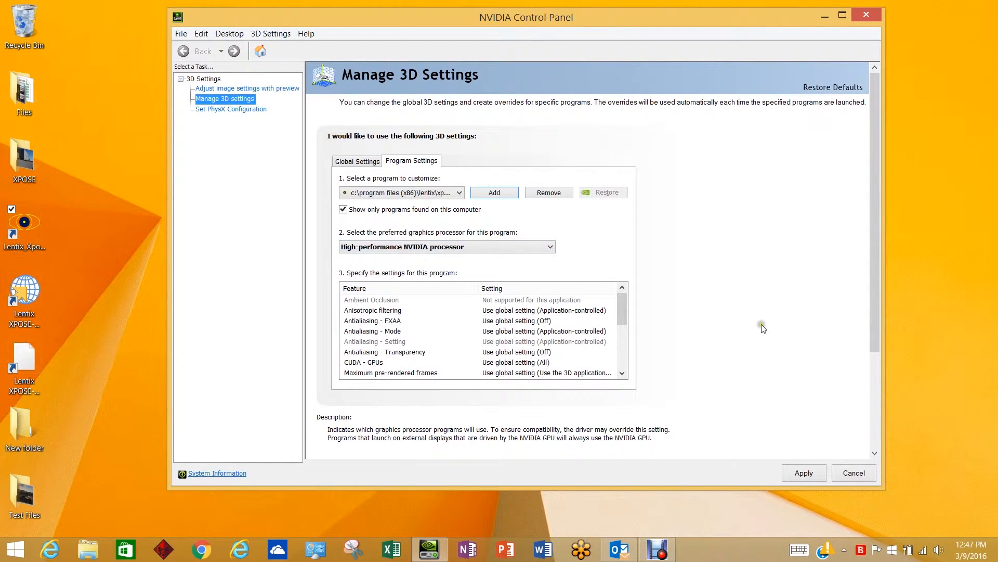
{"action": "left_click", "coordinate": [801, 467]}
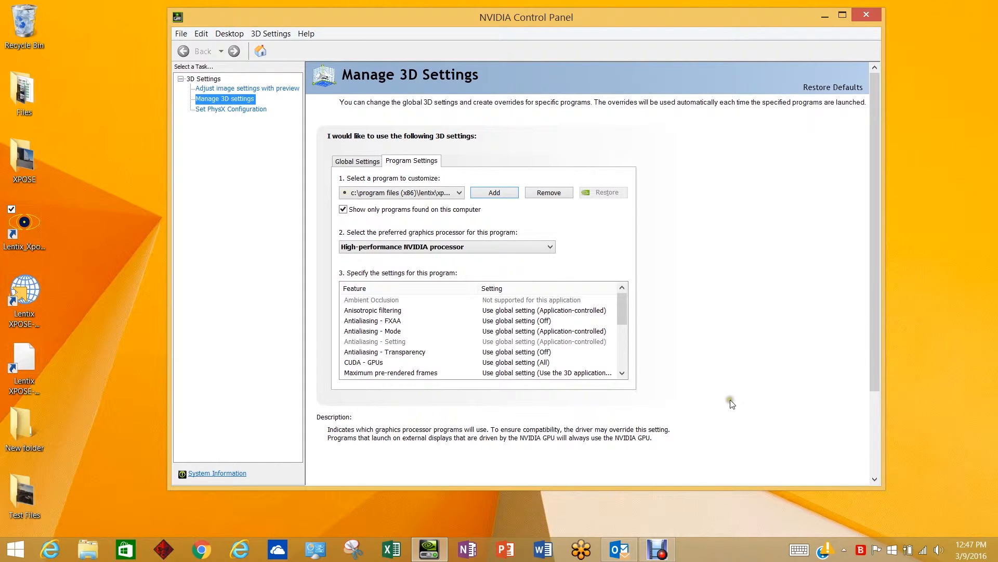
{"action": "left_click", "coordinate": [868, 14]}
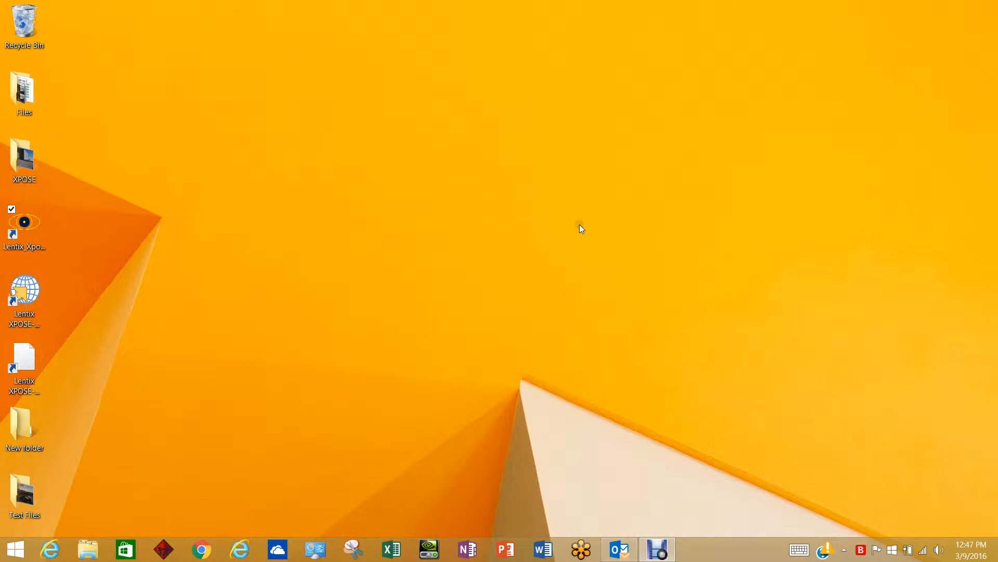
Run the Lentix XPOSE-V1 Updater from the desktop to check for software updates
{"action": "left_click", "coordinate": [29, 231]}
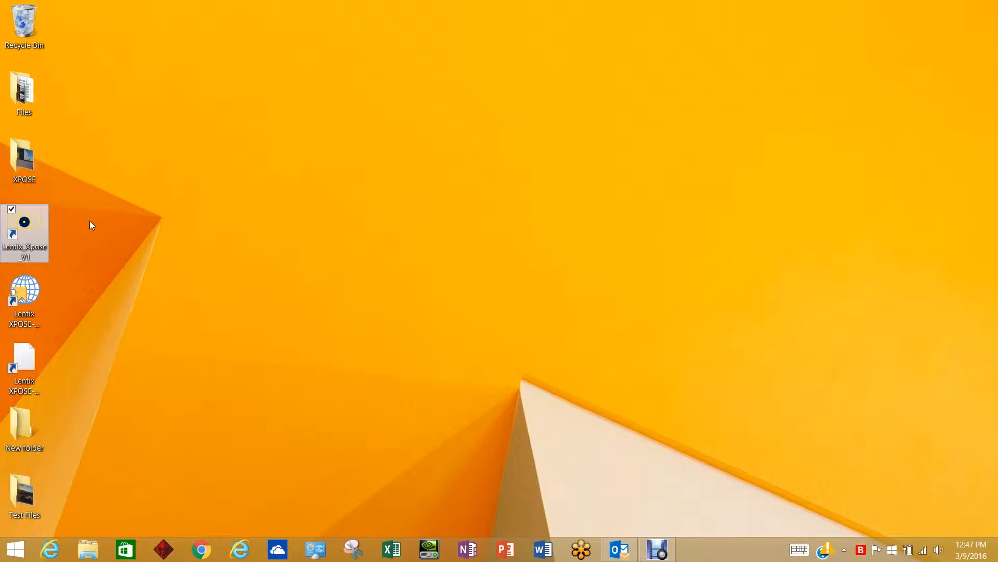
{"action": "left_click", "coordinate": [24, 289]}
{"action": "double_click", "coordinate": [24, 289]}
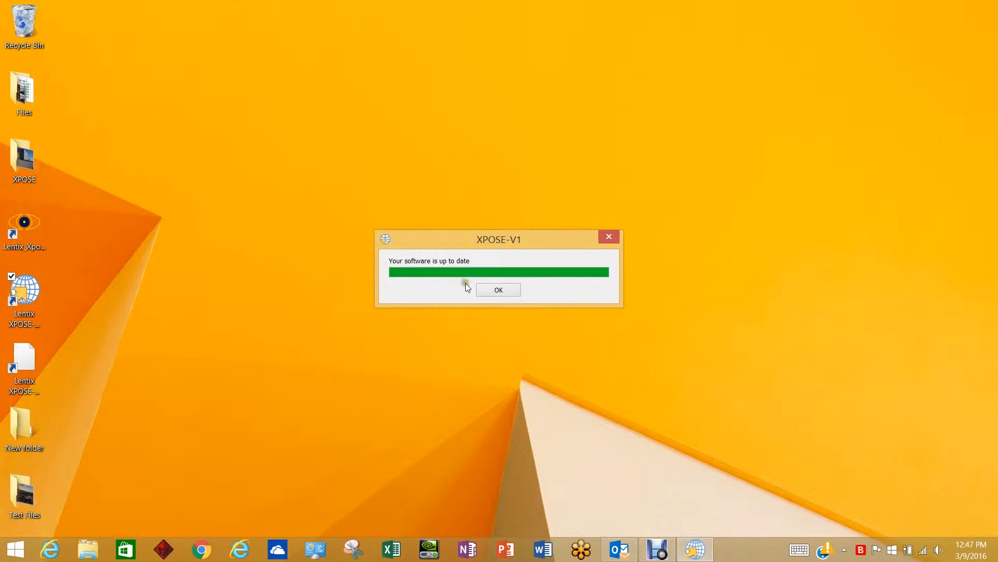
{"action": "left_click", "coordinate": [494, 289]}
Run the Lentix XPOSE-V1 GPU Test, review the full minimum requirements report and close it
{"action": "left_click", "coordinate": [29, 355]}
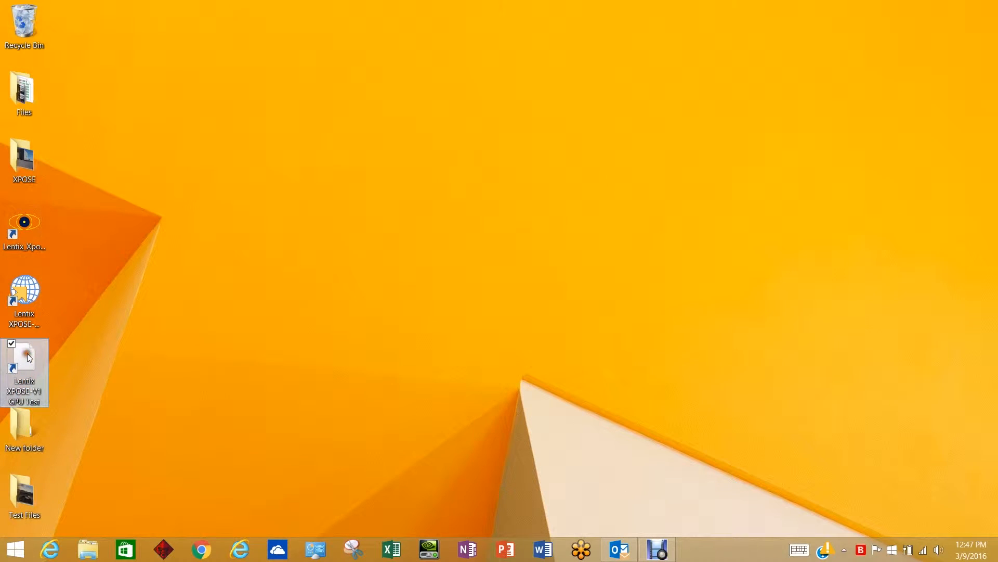
{"action": "double_click", "coordinate": [30, 353]}
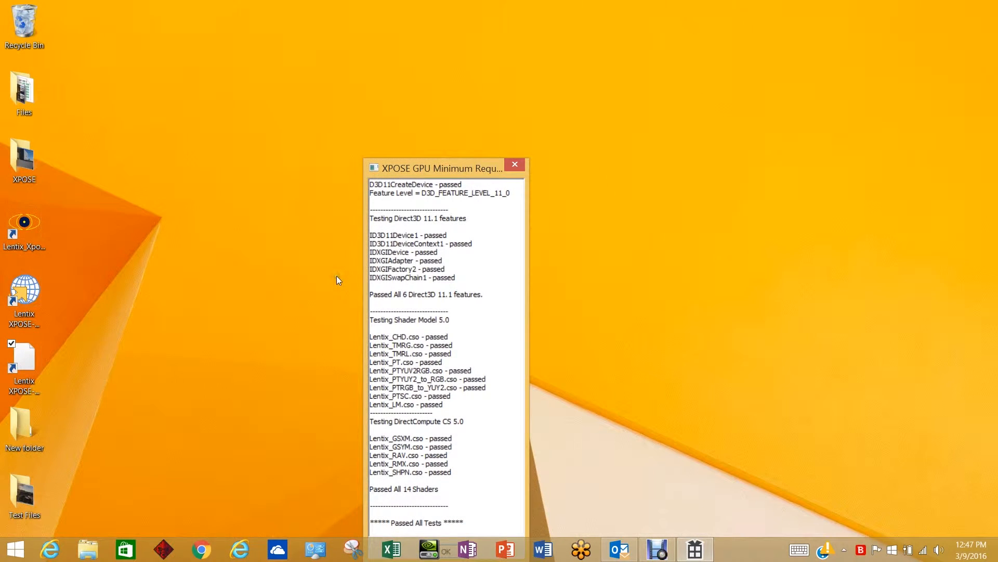
{"action": "left_click_drag", "start_coordinate": [422, 167], "coordinate": [457, 68]}
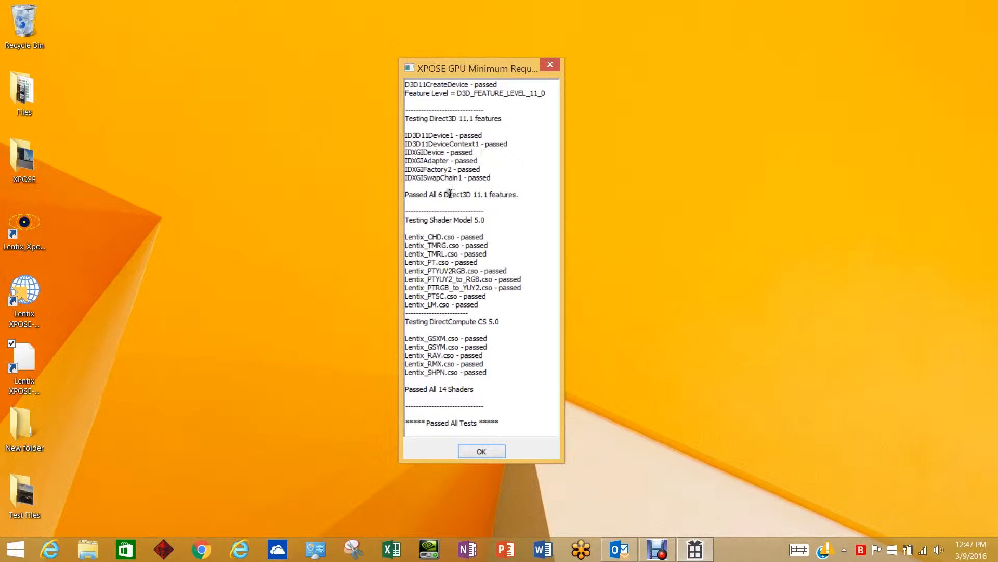
{"action": "left_click", "coordinate": [477, 451]}
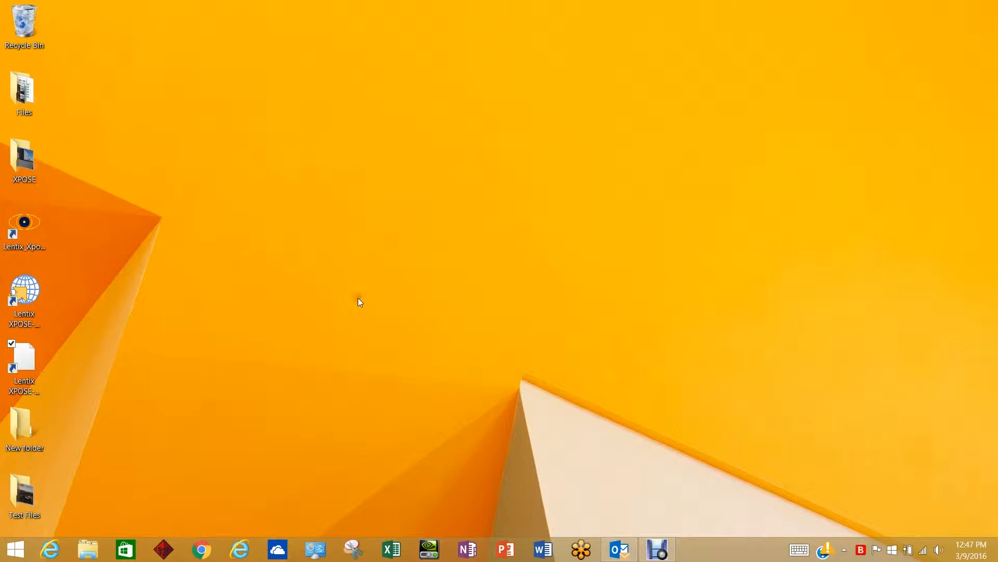
Launch Lentix XPOSE-V1 in a maximized window and open IMG Example from the XPOSE folder on the desktop
{"action": "double_click", "coordinate": [25, 223]}
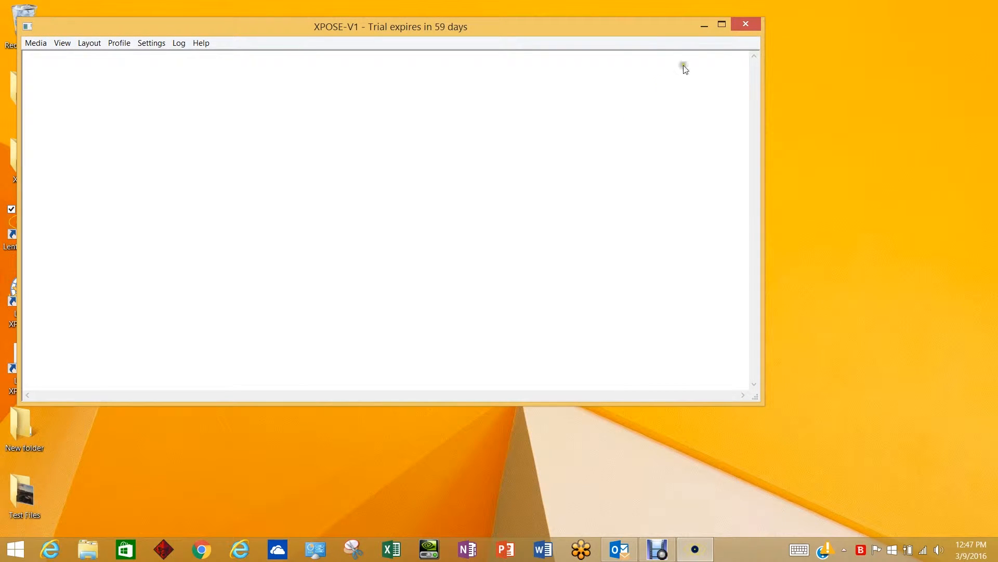
{"action": "left_click", "coordinate": [722, 25]}
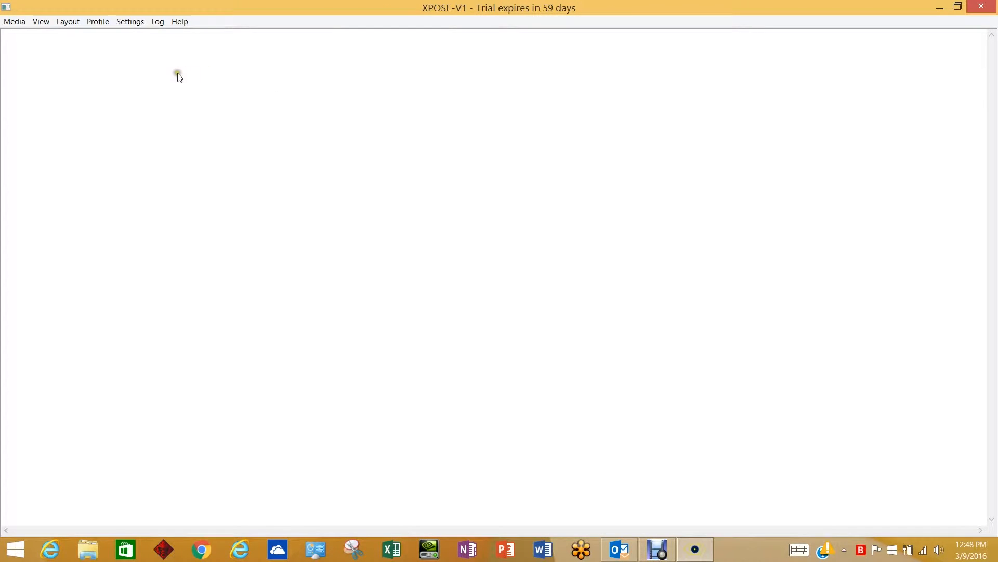
{"action": "left_click", "coordinate": [11, 24]}
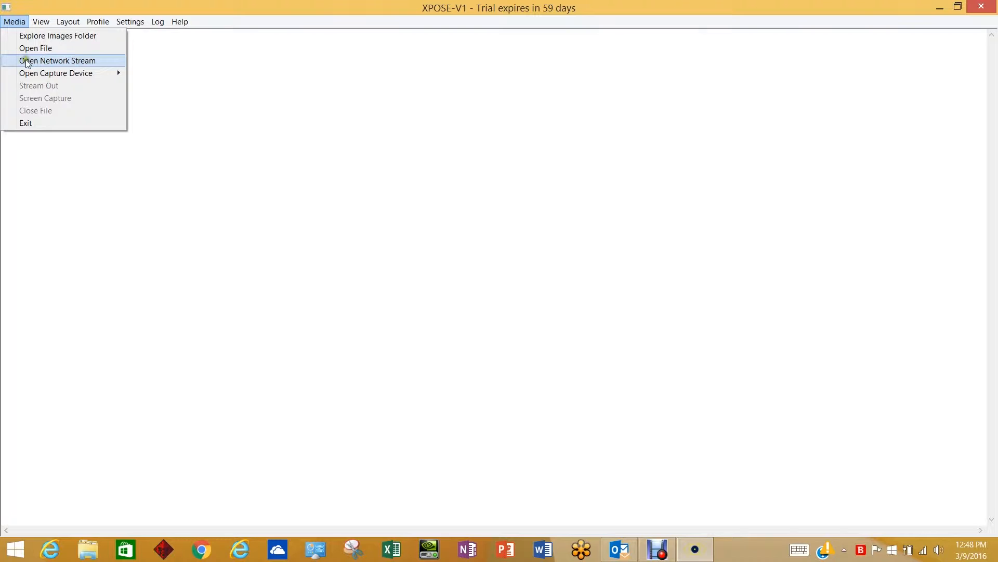
{"action": "mouse_move", "coordinate": [32, 75]}
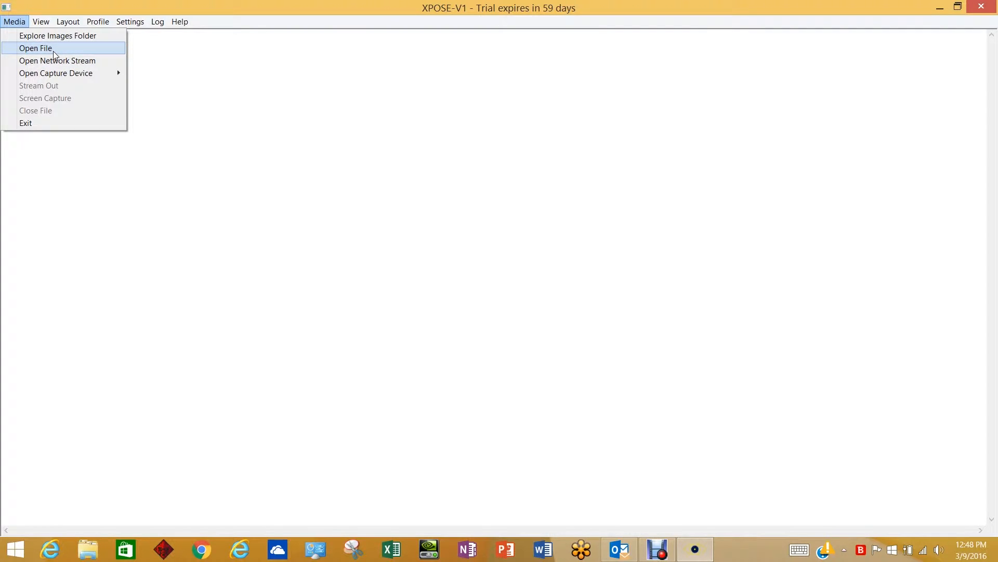
{"action": "left_click", "coordinate": [54, 49]}
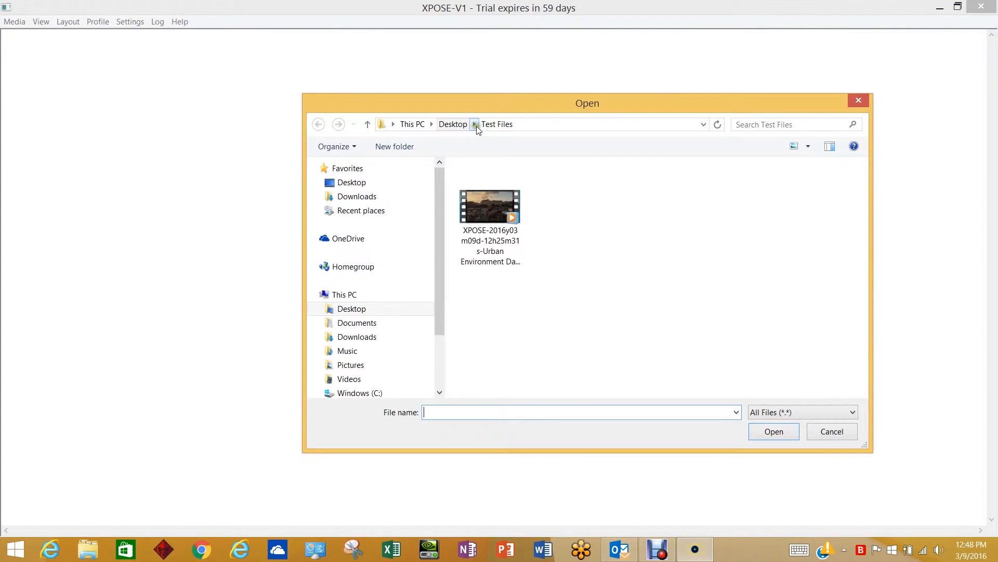
{"action": "left_click_drag", "start_coordinate": [514, 104], "coordinate": [514, 86]}
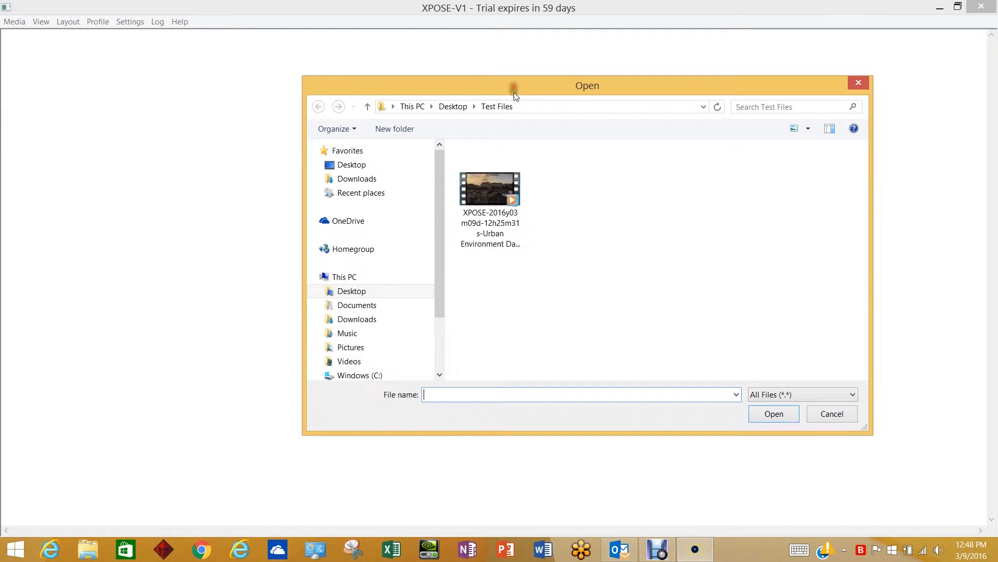
{"action": "left_click", "coordinate": [375, 165]}
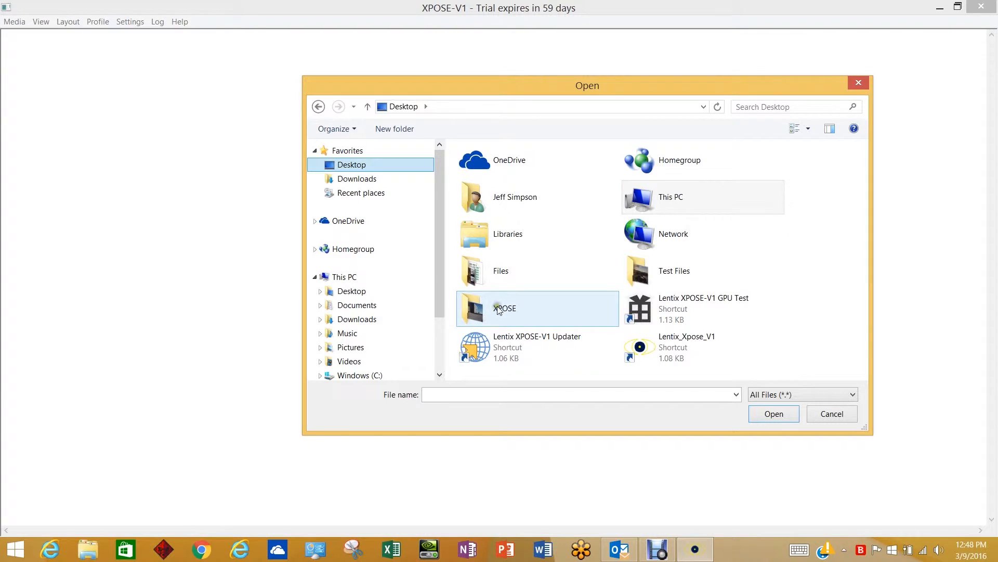
{"action": "double_click", "coordinate": [477, 306]}
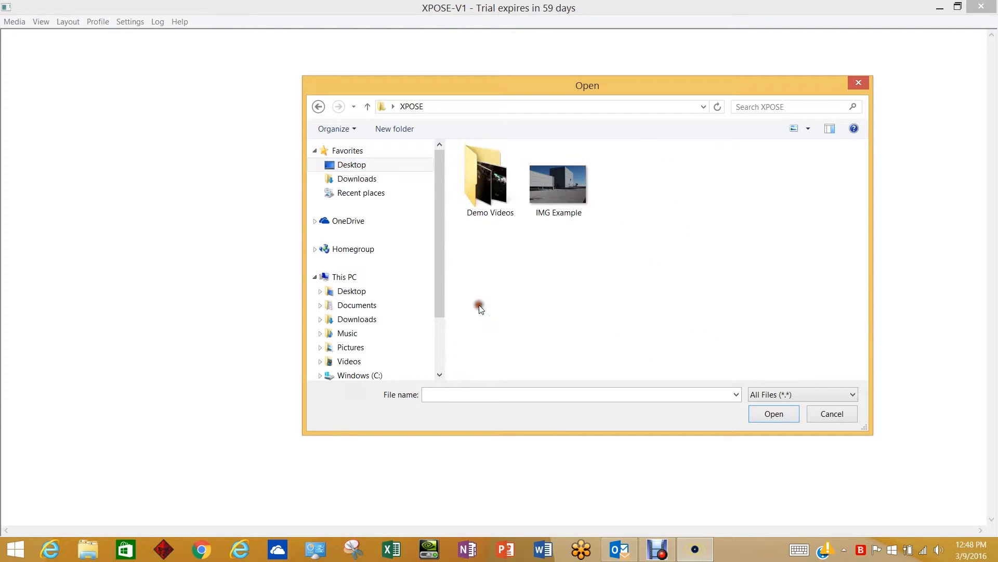
{"action": "double_click", "coordinate": [561, 191]}
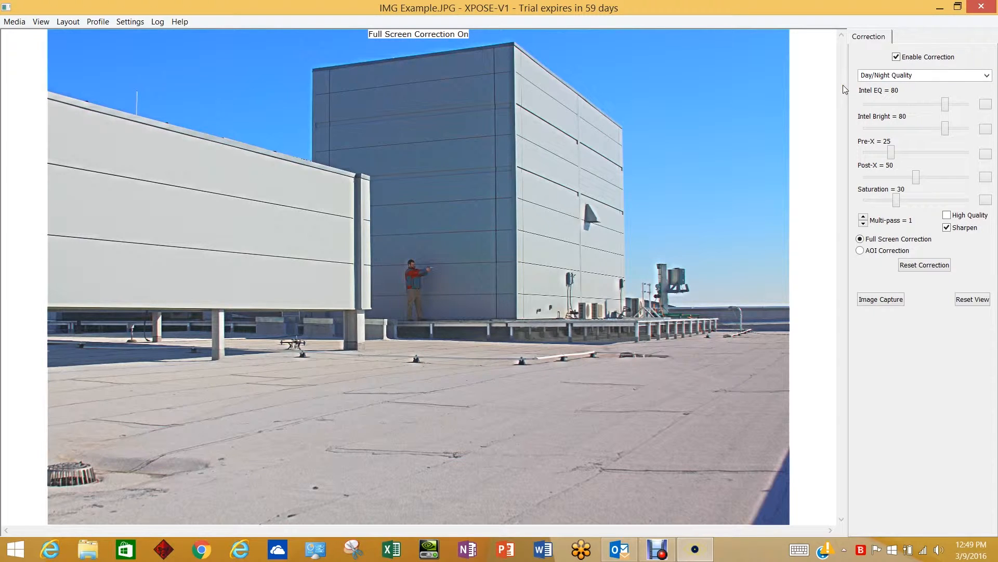
Switch the correction off and on twice to compare the original image with the corrected one
{"action": "left_click", "coordinate": [896, 57]}
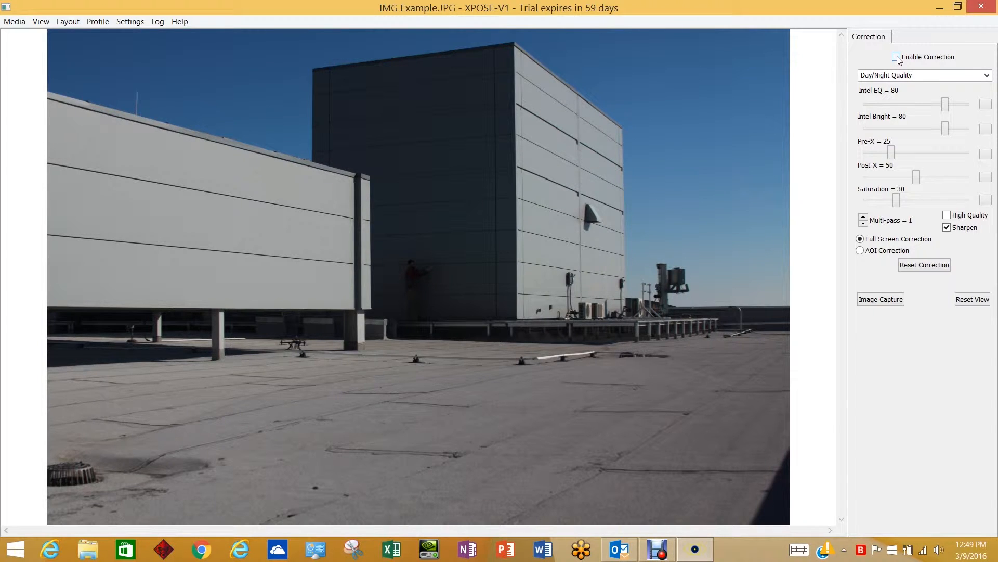
{"action": "left_click", "coordinate": [897, 57]}
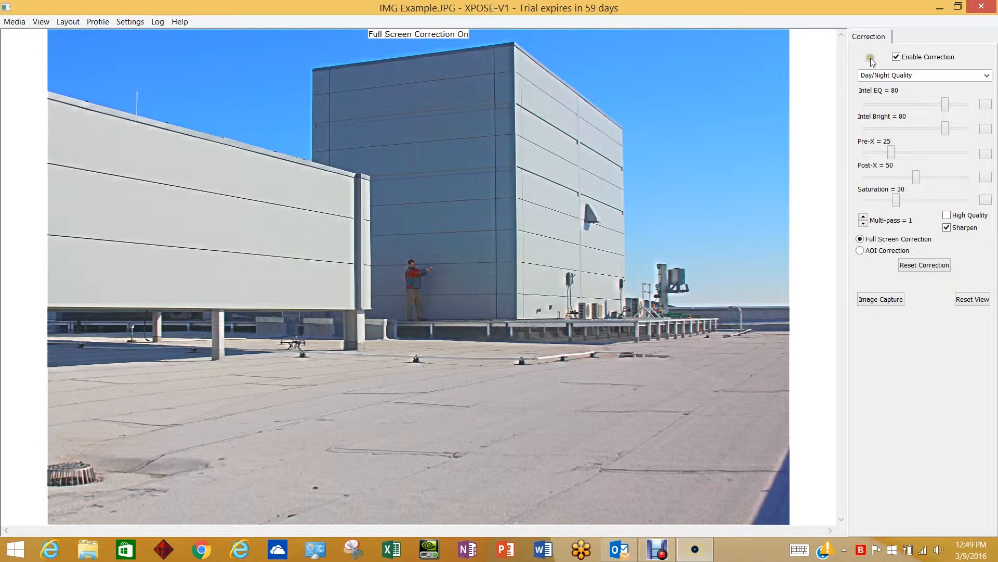
{"action": "left_click", "coordinate": [897, 57]}
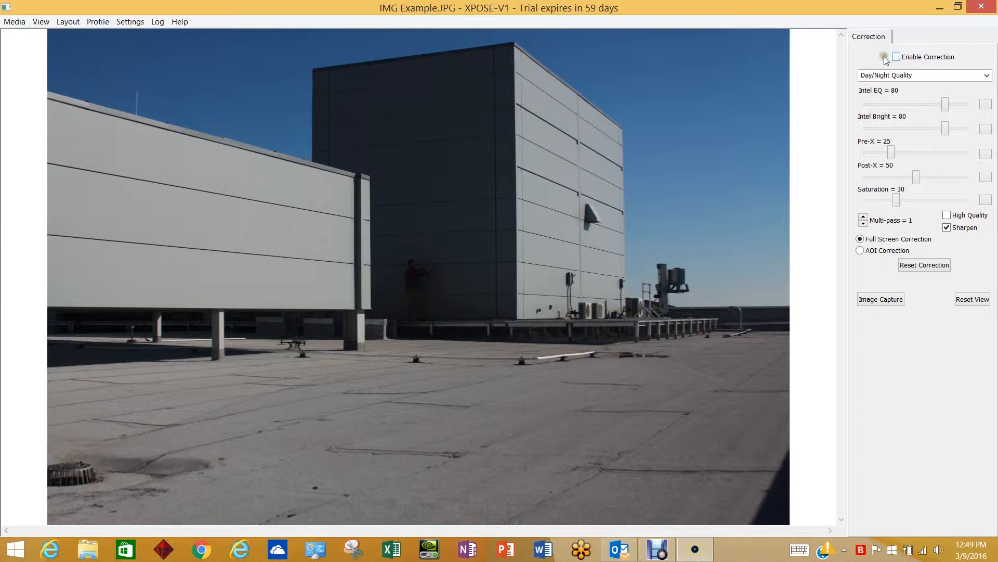
{"action": "left_click", "coordinate": [898, 55]}
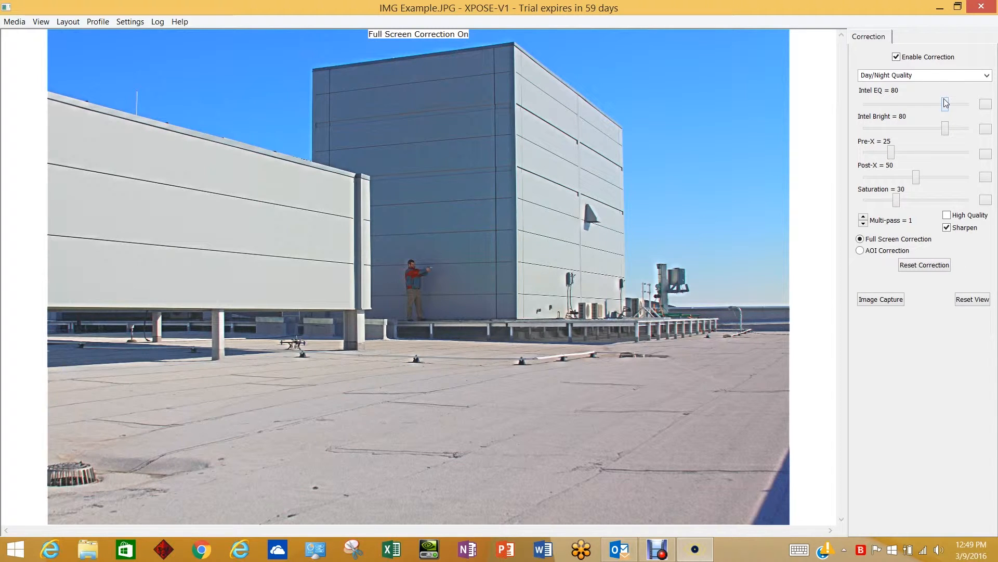
Try a manual correction with Intel EQ at 46, Intel Bright at 91 and Saturation at 29
{"action": "left_click_drag", "start_coordinate": [945, 103], "coordinate": [912, 105]}
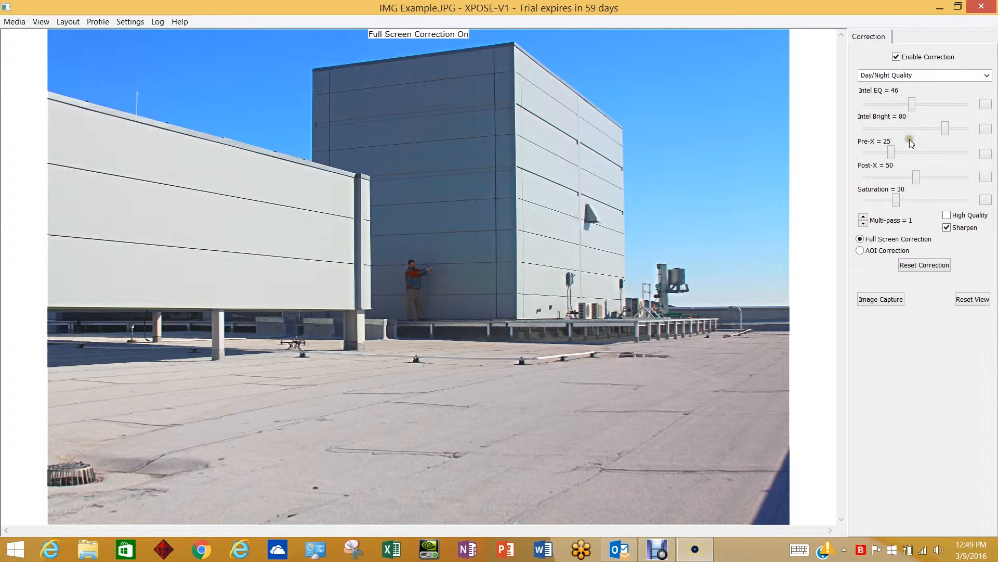
{"action": "left_click_drag", "start_coordinate": [945, 130], "coordinate": [957, 131]}
{"action": "left_click", "coordinate": [914, 199]}
{"action": "mouse_move", "coordinate": [913, 199]}
{"action": "left_mouse_down"}
{"action": "mouse_move", "coordinate": [934, 205]}
{"action": "mouse_move", "coordinate": [877, 205]}
{"action": "mouse_move", "coordinate": [913, 208]}
{"action": "left_mouse_up"}
Toggle Sharpen and High Quality to compare their effects, and reset the correction settings to the Day/Night Quality defaults
{"action": "left_click", "coordinate": [947, 228]}
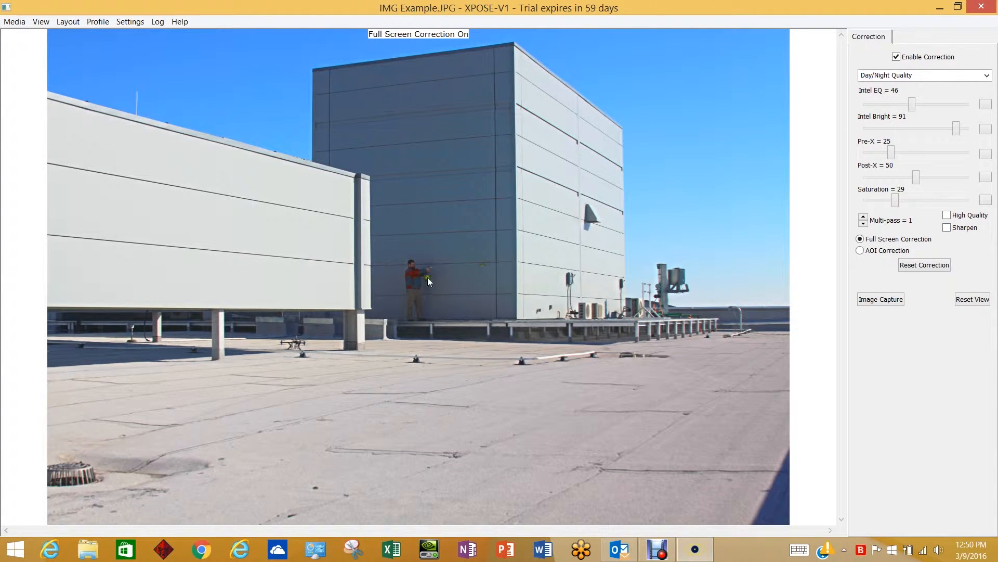
{"action": "left_click", "coordinate": [947, 228]}
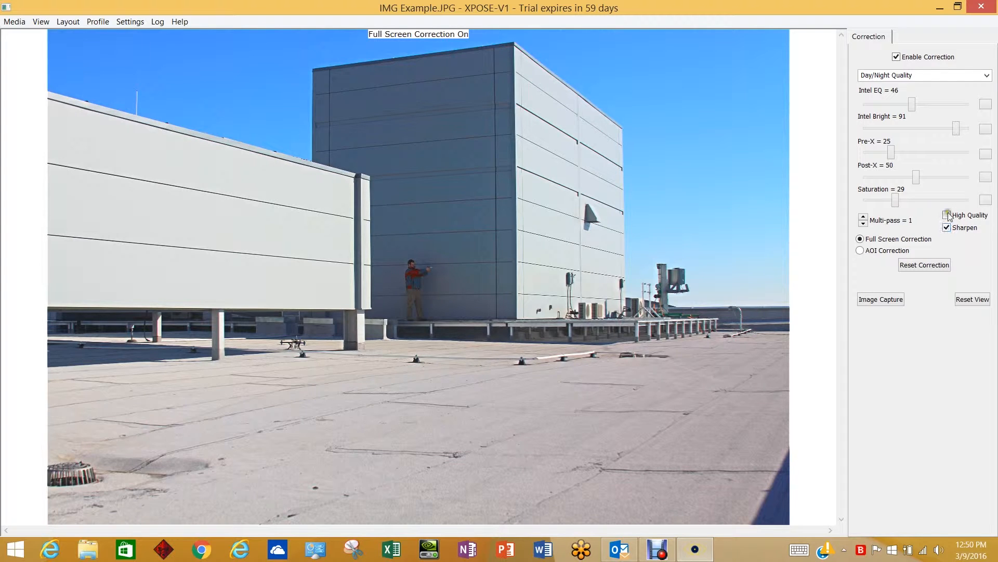
{"action": "left_click", "coordinate": [947, 216]}
{"action": "left_click", "coordinate": [947, 215]}
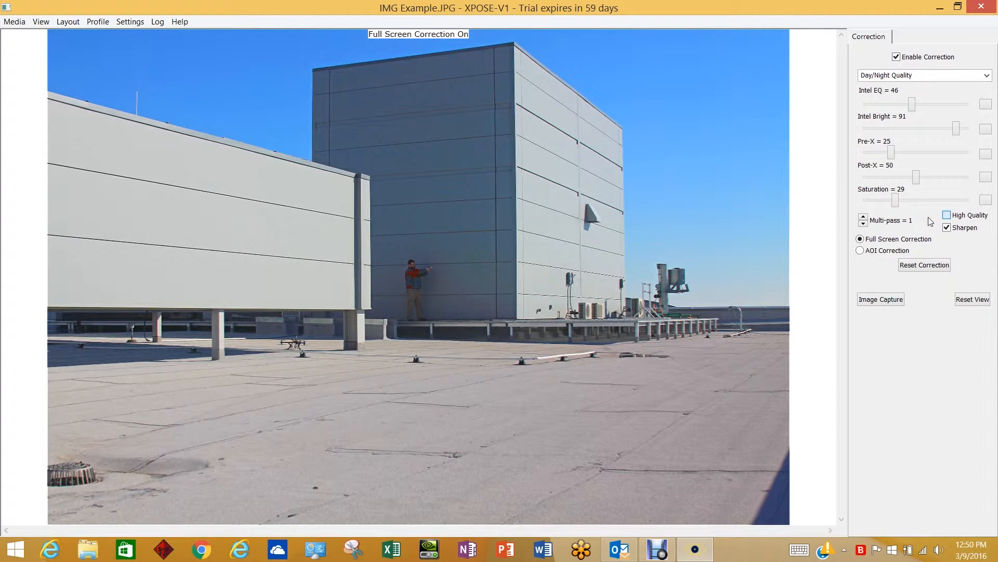
{"action": "left_click", "coordinate": [947, 215]}
{"action": "left_click", "coordinate": [924, 263]}
{"action": "left_click", "coordinate": [924, 266]}
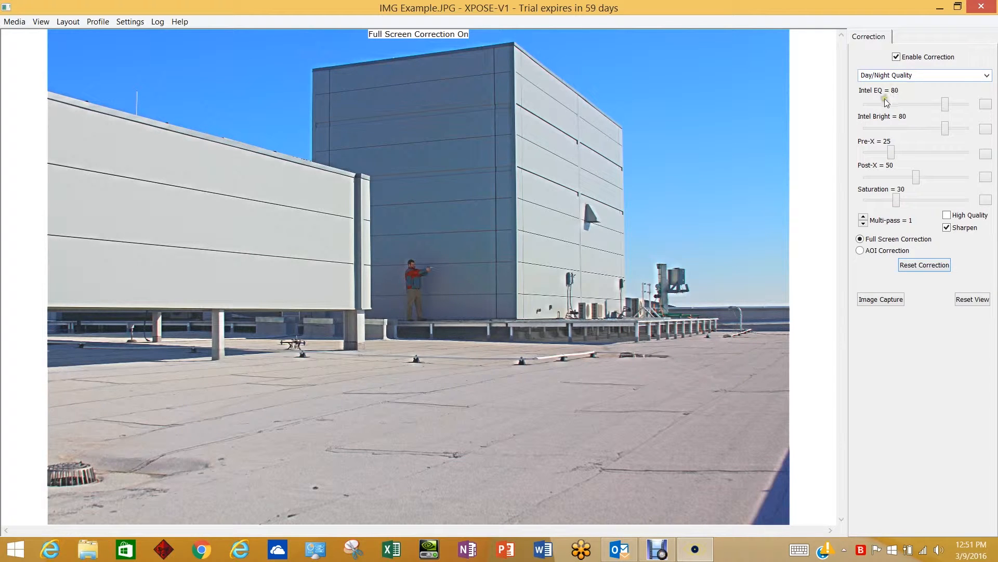
Set Intel EQ to 58, Intel Bright to 50 and Pre-X to 31, and save the settings as profile Test1
{"action": "left_click", "coordinate": [927, 105]}
{"action": "left_click_drag", "start_coordinate": [927, 106], "coordinate": [900, 152]}
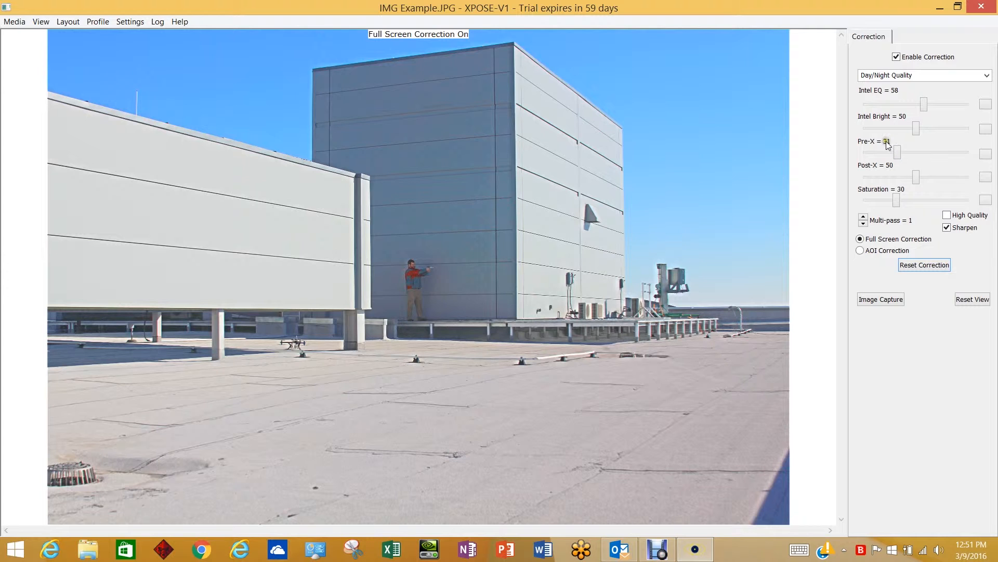
{"action": "left_click", "coordinate": [98, 22]}
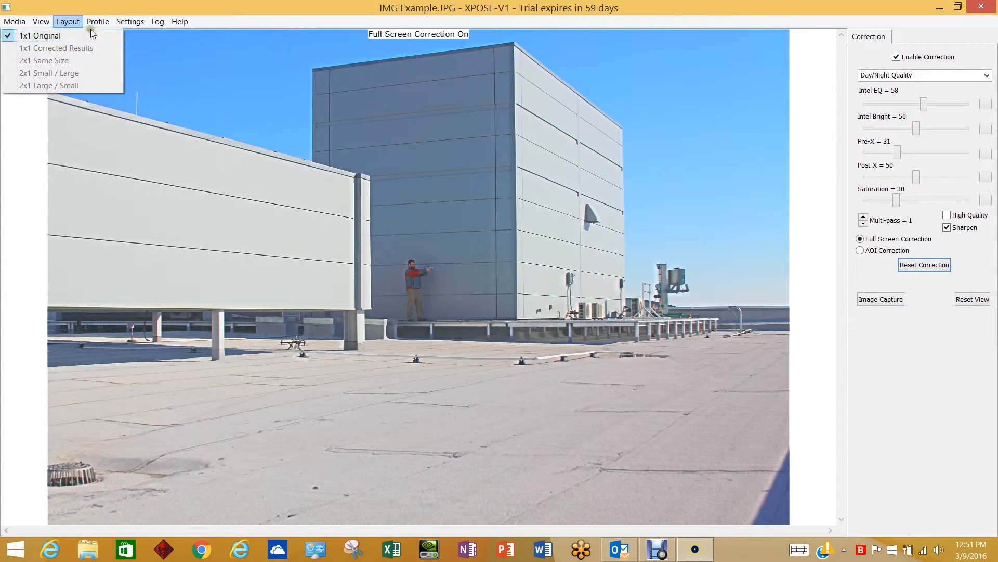
{"action": "left_click", "coordinate": [82, 48]}
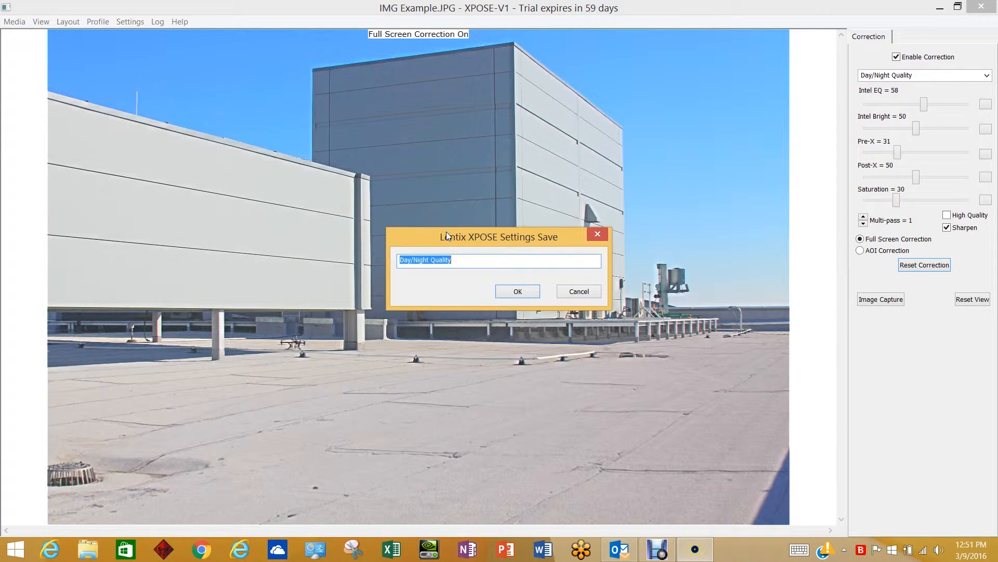
{"action": "type", "text": "Test1"}
{"action": "left_click", "coordinate": [513, 290]}
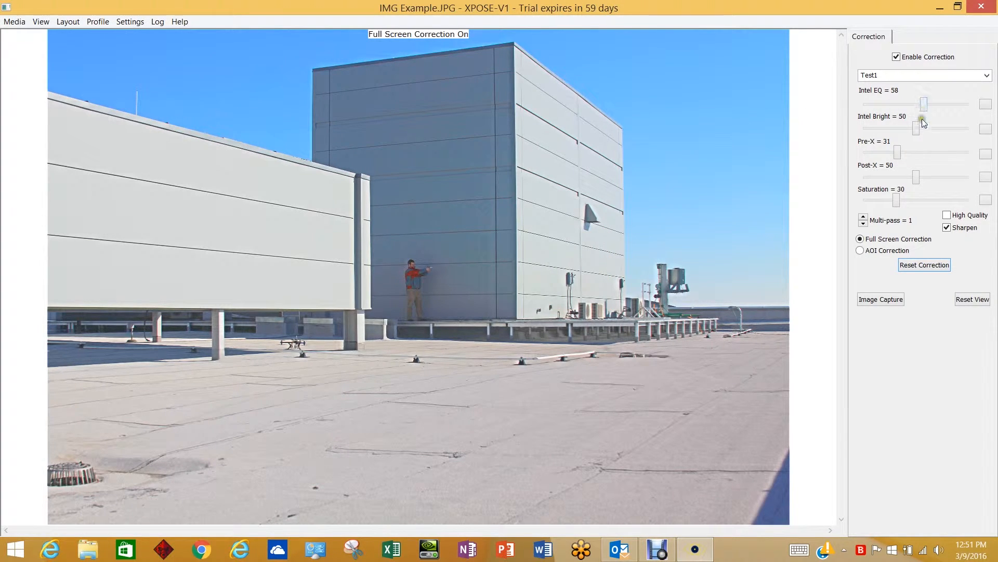
Check the correction profile list for the saved Test1 profile
{"action": "left_click", "coordinate": [987, 75]}
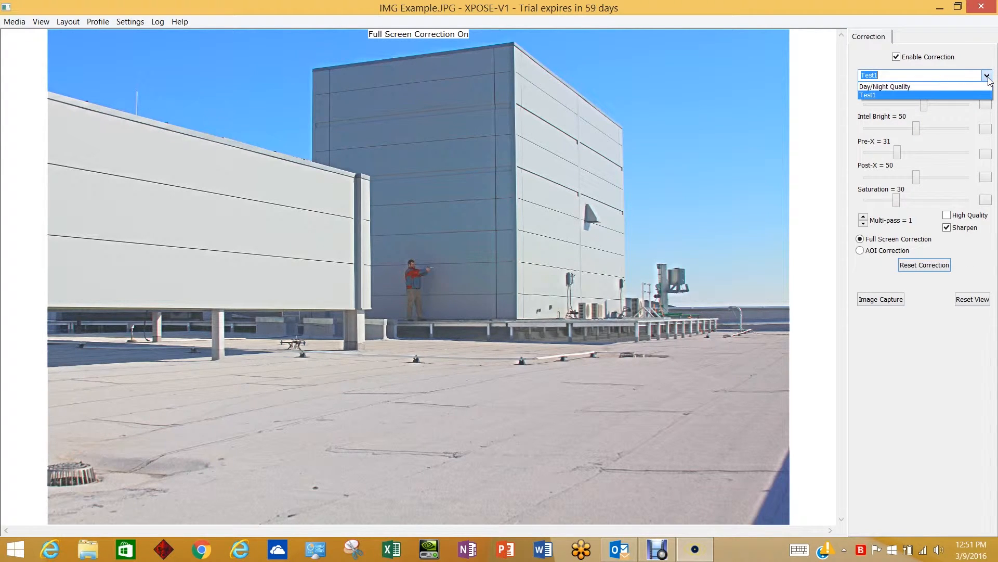
{"action": "left_click", "coordinate": [986, 76]}
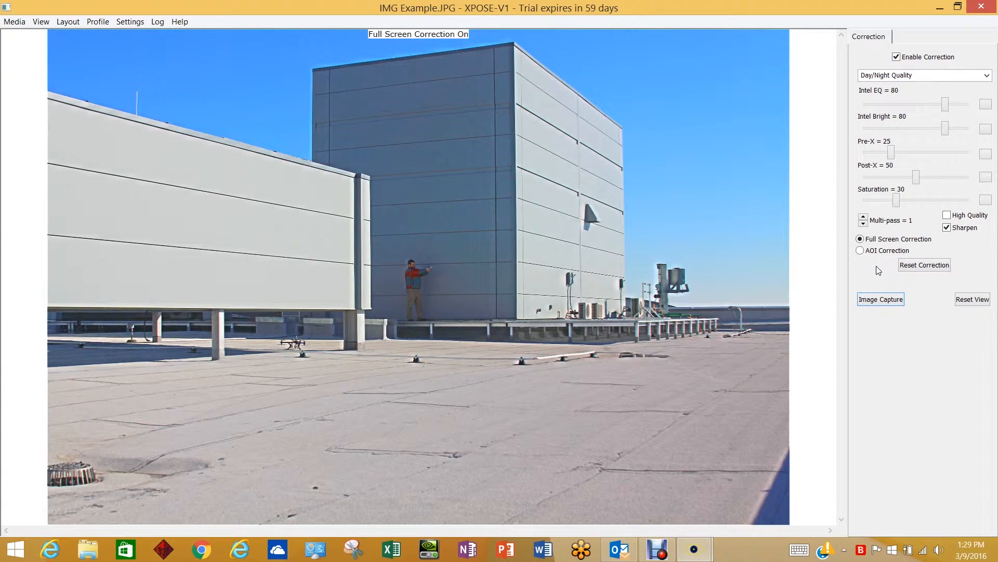
Switch to AOI Correction and try an area over the buildings, shifting it toward the sky and shrinking it before clearing it
{"action": "left_click", "coordinate": [861, 252]}
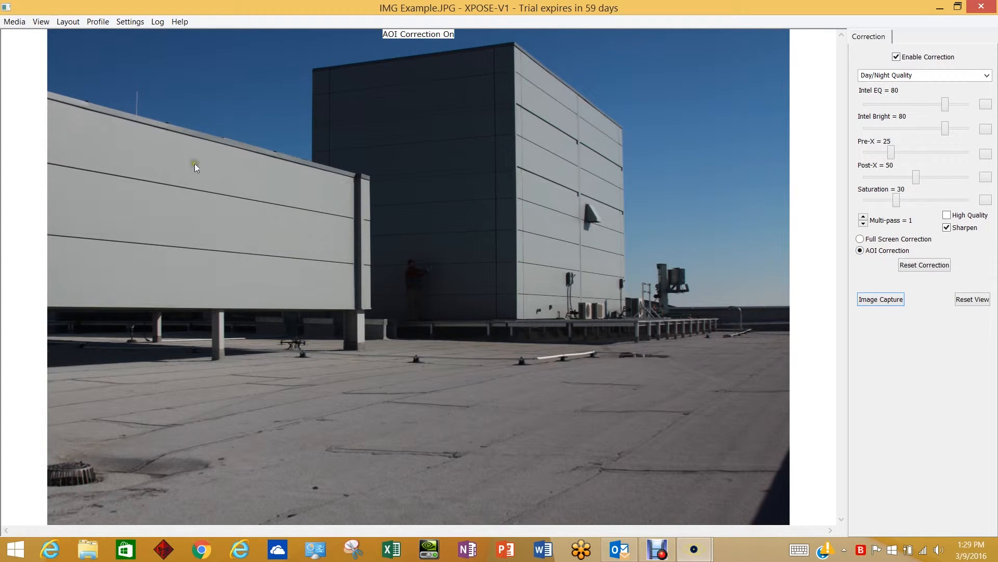
{"action": "left_click_drag", "start_coordinate": [161, 154], "coordinate": [596, 394]}
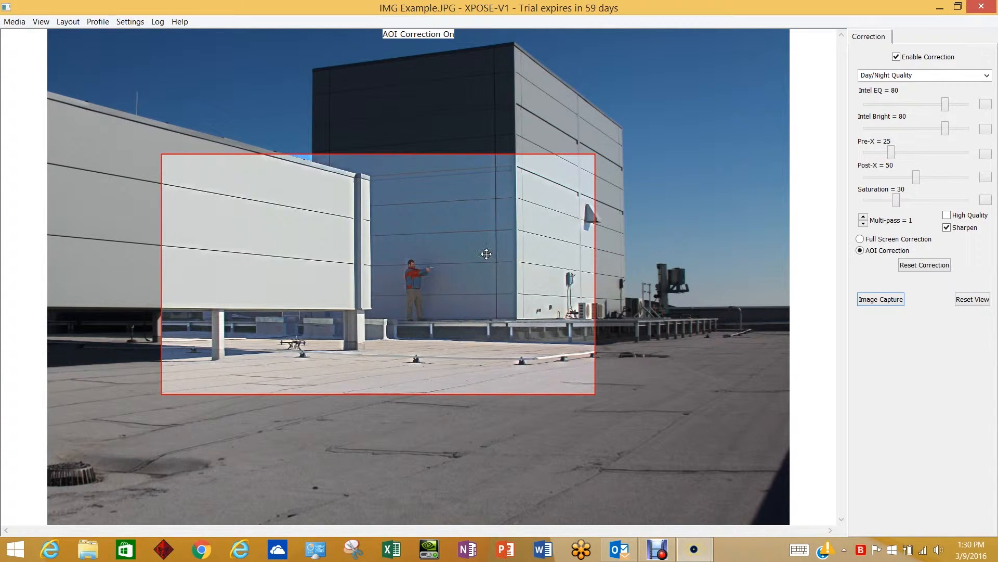
{"action": "left_click_drag", "start_coordinate": [477, 253], "coordinate": [647, 179]}
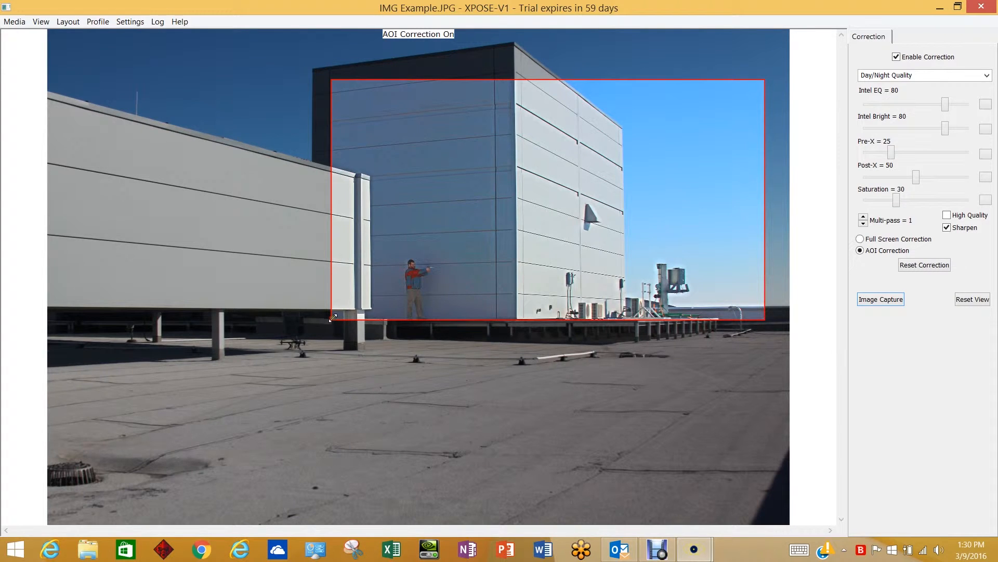
{"action": "left_click_drag", "start_coordinate": [332, 319], "coordinate": [472, 265]}
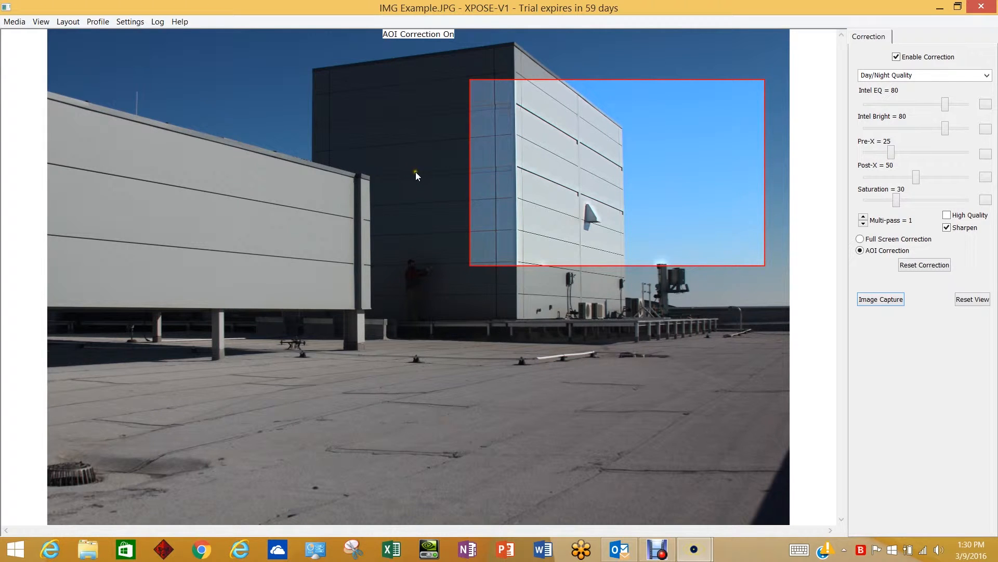
{"action": "left_click", "coordinate": [395, 152]}
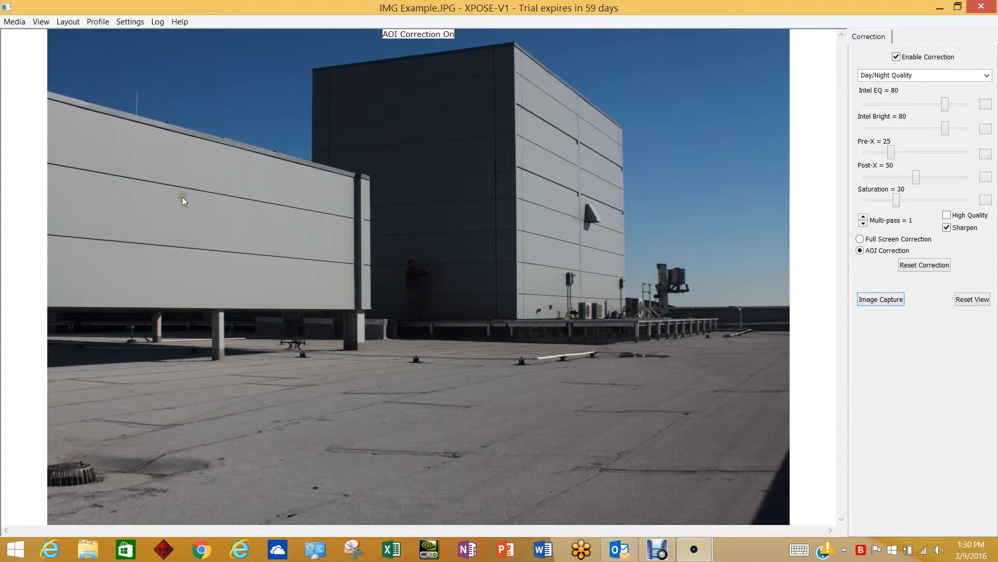
Draw a wide correction area across the buildings, then shrink and move it over the standing man and the rooftop equipment
{"action": "left_click_drag", "start_coordinate": [134, 112], "coordinate": [738, 367]}
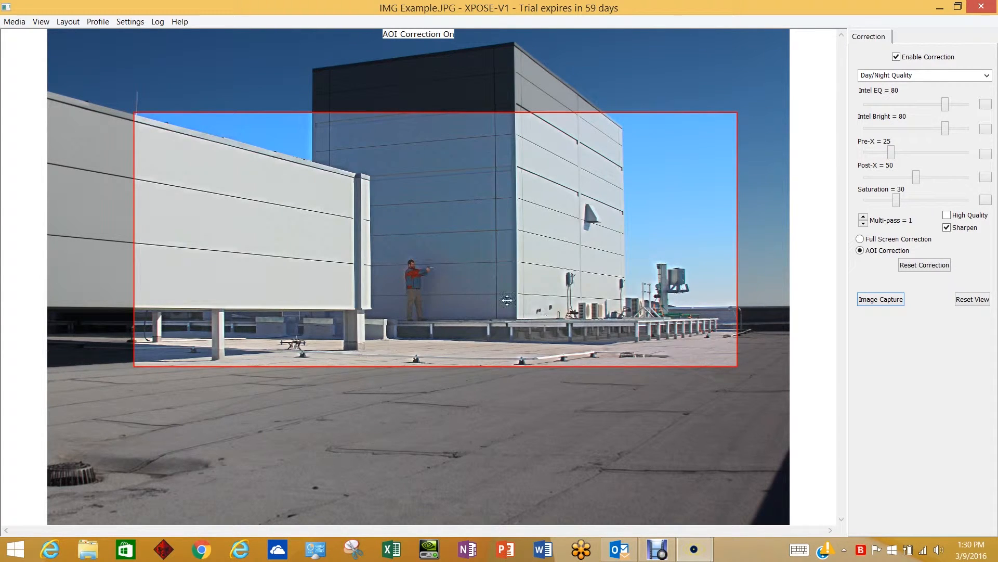
{"action": "left_click_drag", "start_coordinate": [738, 364], "coordinate": [555, 296]}
{"action": "left_click_drag", "start_coordinate": [390, 213], "coordinate": [565, 283]}
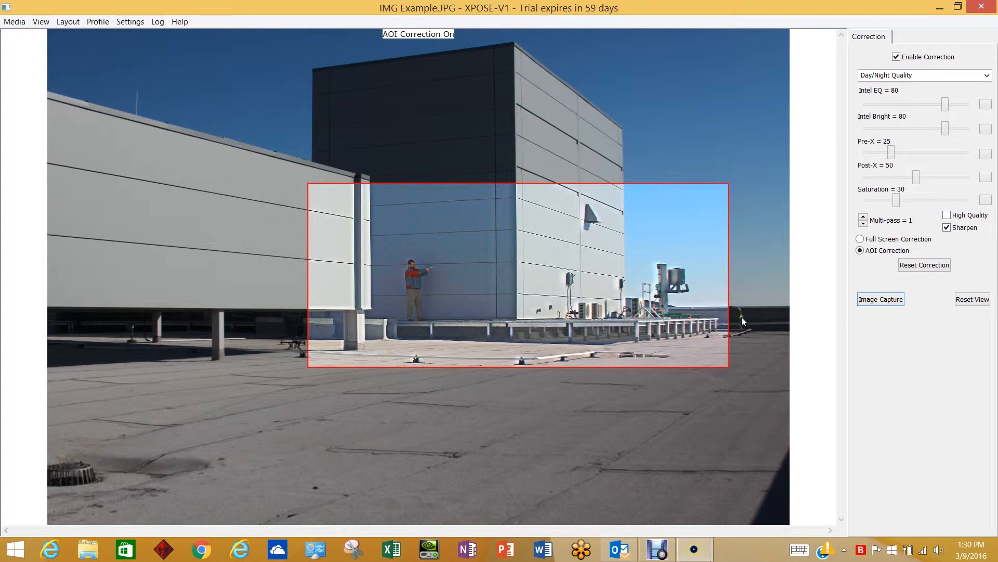
Capture the AOI-corrected image and review the folder setting for saved images
{"action": "left_click", "coordinate": [873, 302]}
{"action": "left_click", "coordinate": [873, 301]}
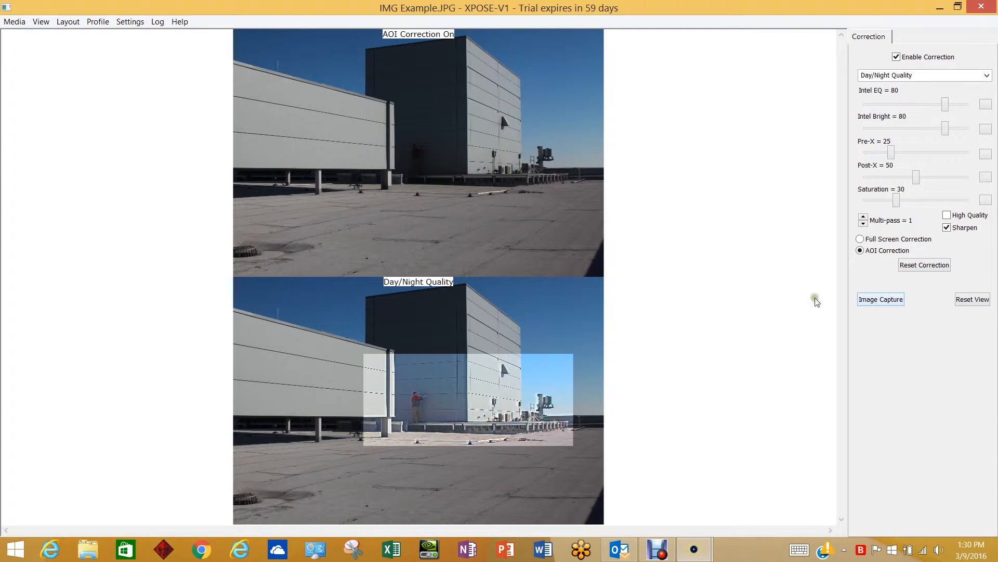
{"action": "left_click", "coordinate": [136, 21]}
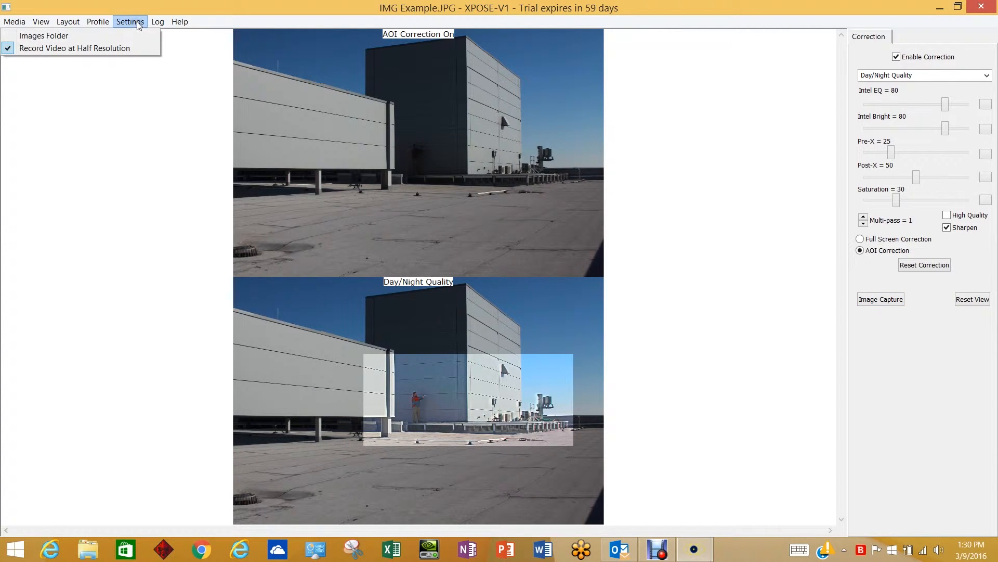
{"action": "left_click", "coordinate": [128, 35]}
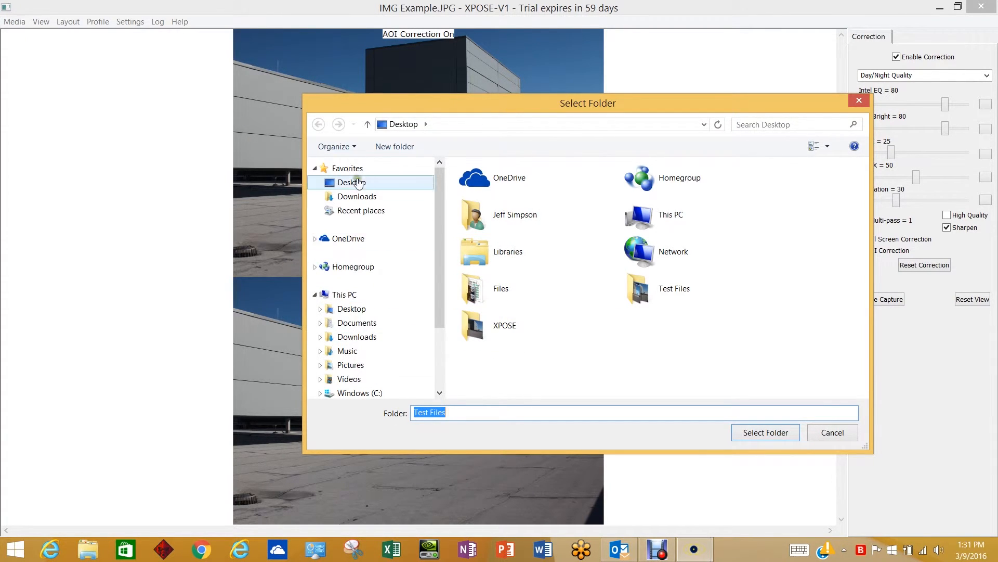
{"action": "left_click", "coordinate": [817, 433]}
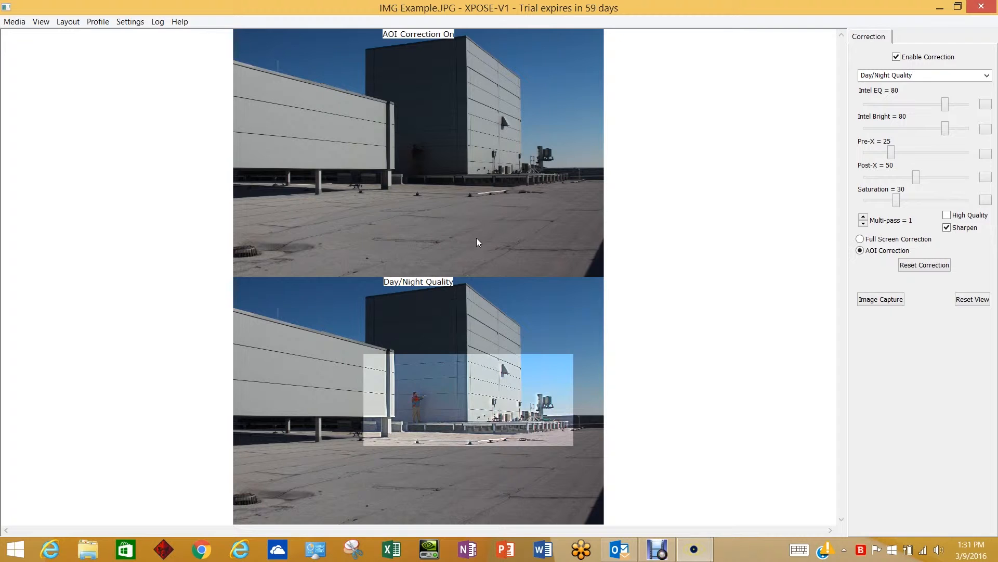
Compare the 1x1 Original, 1x1 Corrected Results and 2x1 Same Size layouts
{"action": "left_click", "coordinate": [68, 21]}
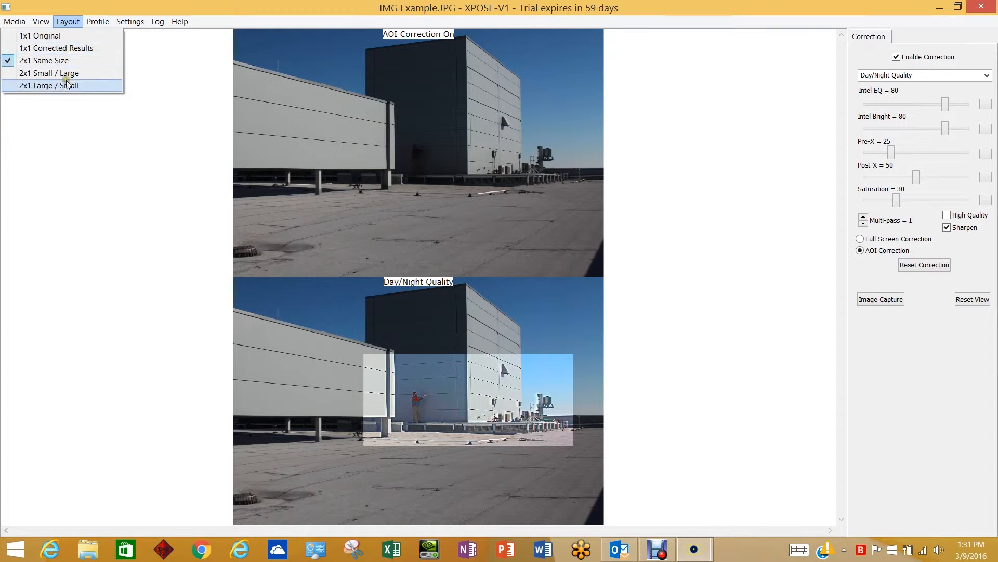
{"action": "left_click", "coordinate": [54, 37]}
{"action": "left_click", "coordinate": [67, 21]}
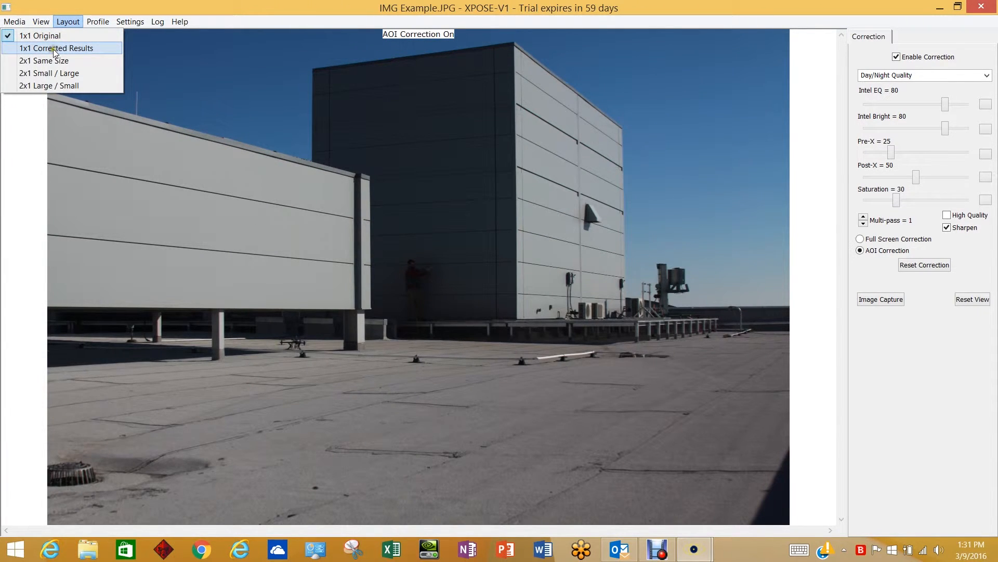
{"action": "left_click", "coordinate": [53, 49]}
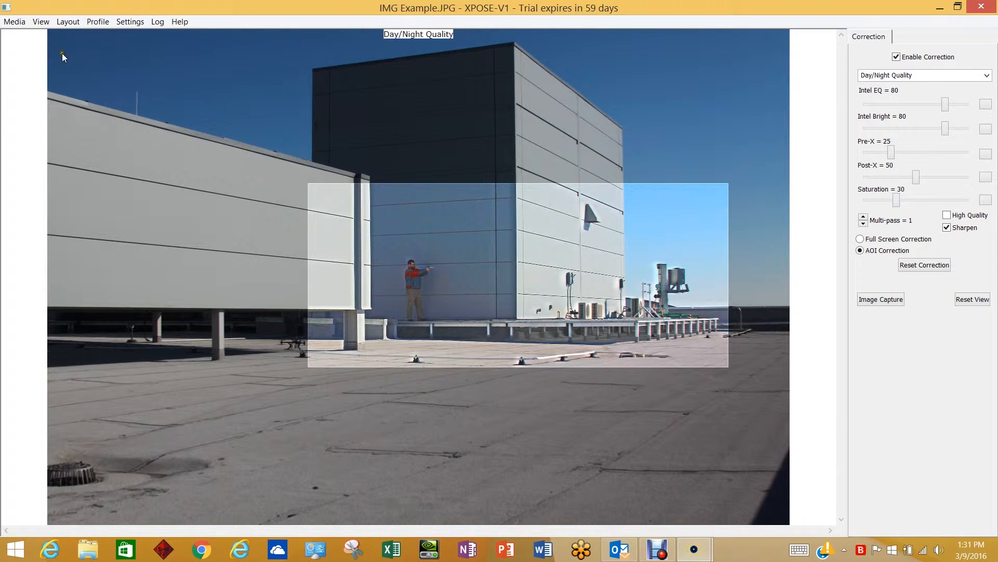
{"action": "left_click", "coordinate": [70, 21]}
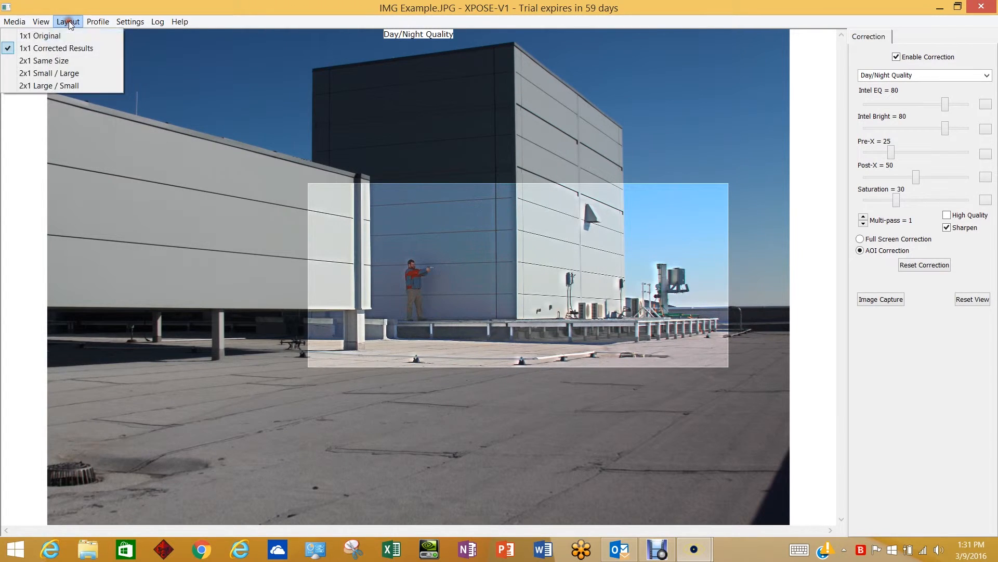
{"action": "left_click", "coordinate": [45, 61]}
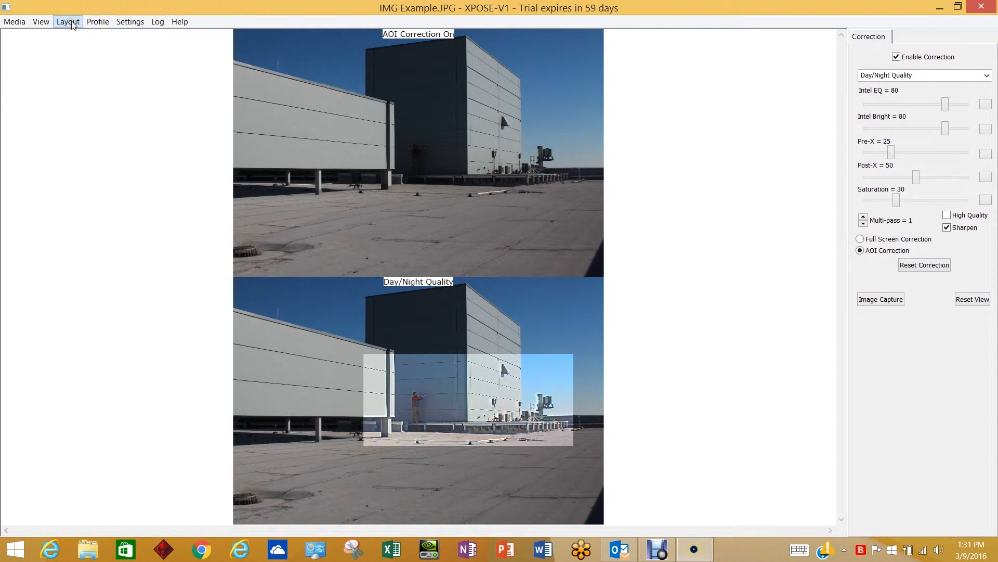
Compare the 2x1 Small / Large and 2x1 Large / Small layouts, and return to 2x1 Same Size
{"action": "left_click", "coordinate": [73, 24]}
{"action": "left_click", "coordinate": [46, 73]}
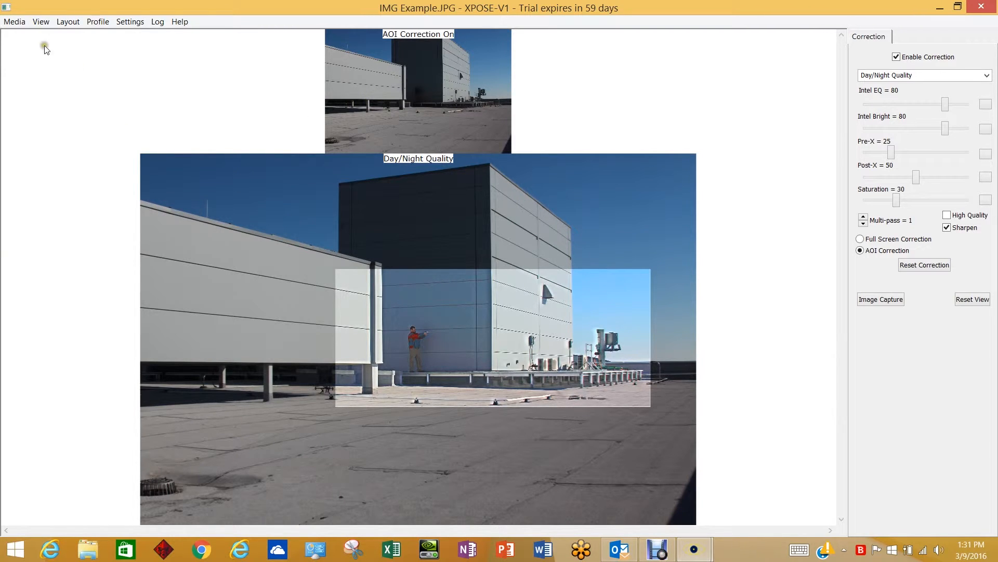
{"action": "left_click", "coordinate": [69, 22]}
{"action": "left_click", "coordinate": [62, 85]}
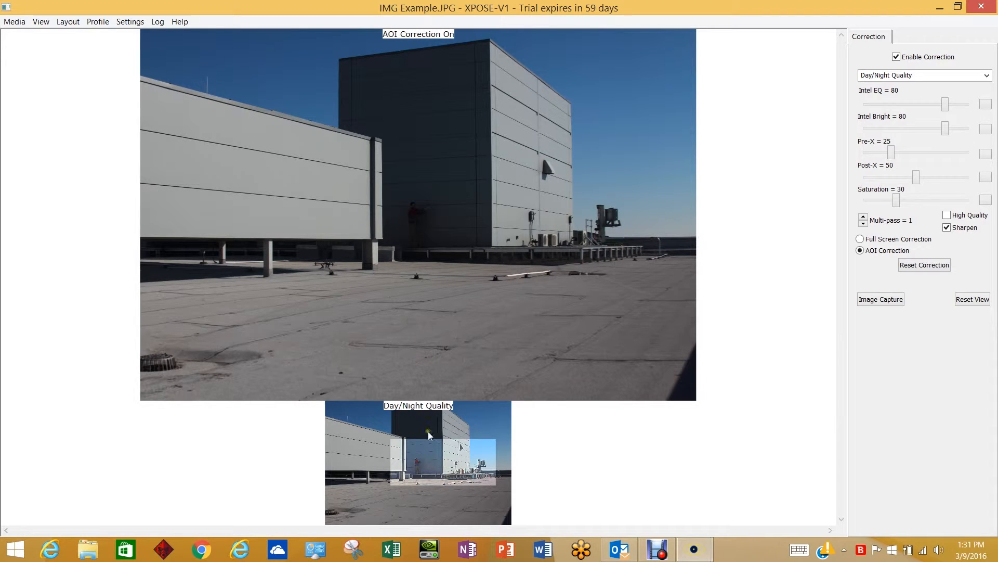
{"action": "left_click", "coordinate": [76, 23]}
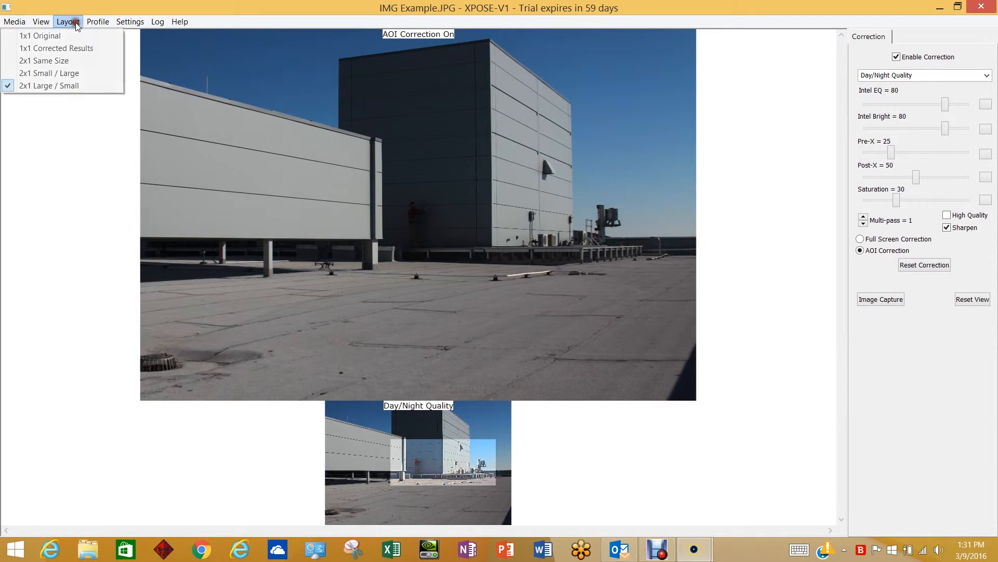
{"action": "left_click", "coordinate": [58, 61]}
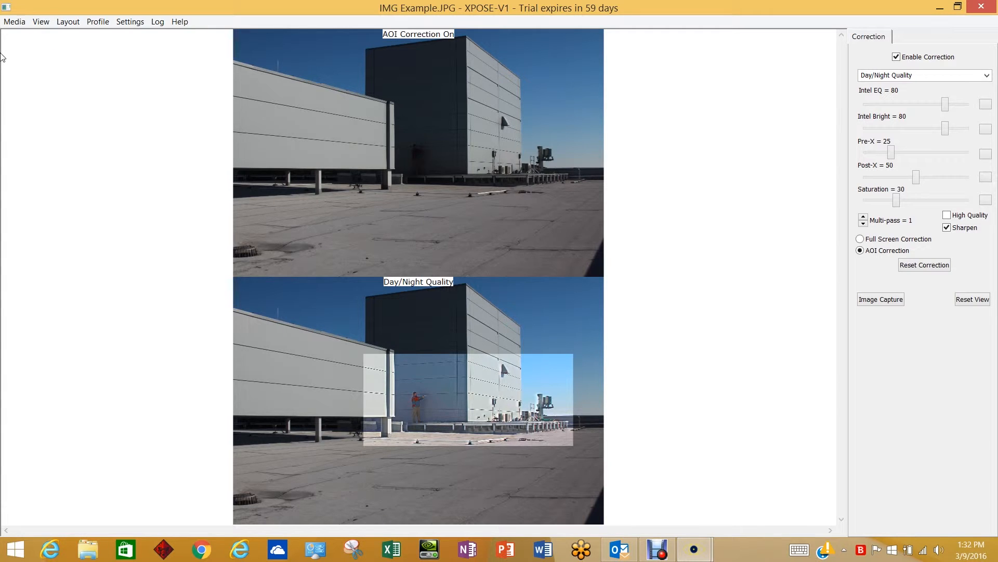
Close the example image and open the Aerial Surveillance Demo video from the Demo Videos folder
{"action": "left_click", "coordinate": [21, 22]}
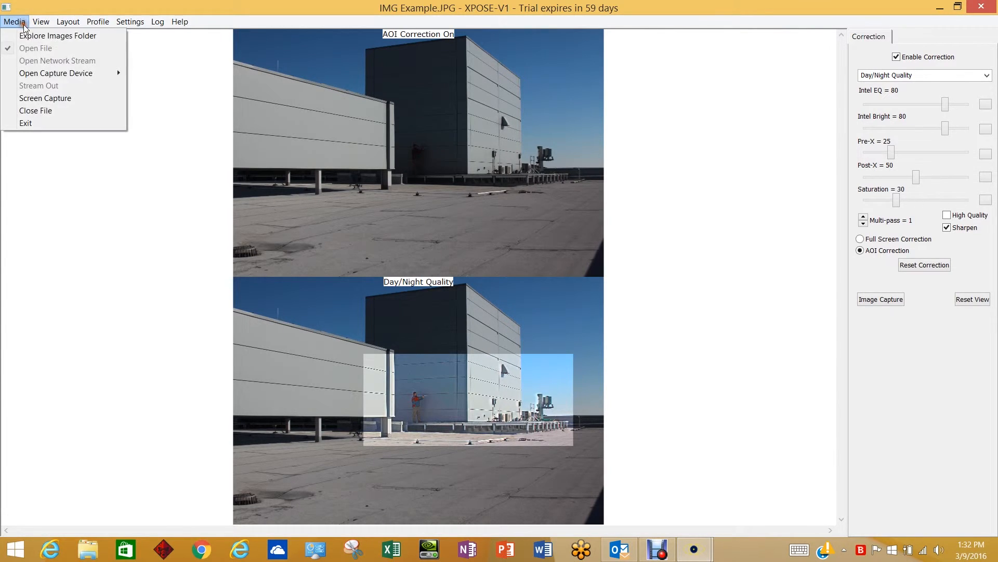
{"action": "left_click", "coordinate": [35, 111]}
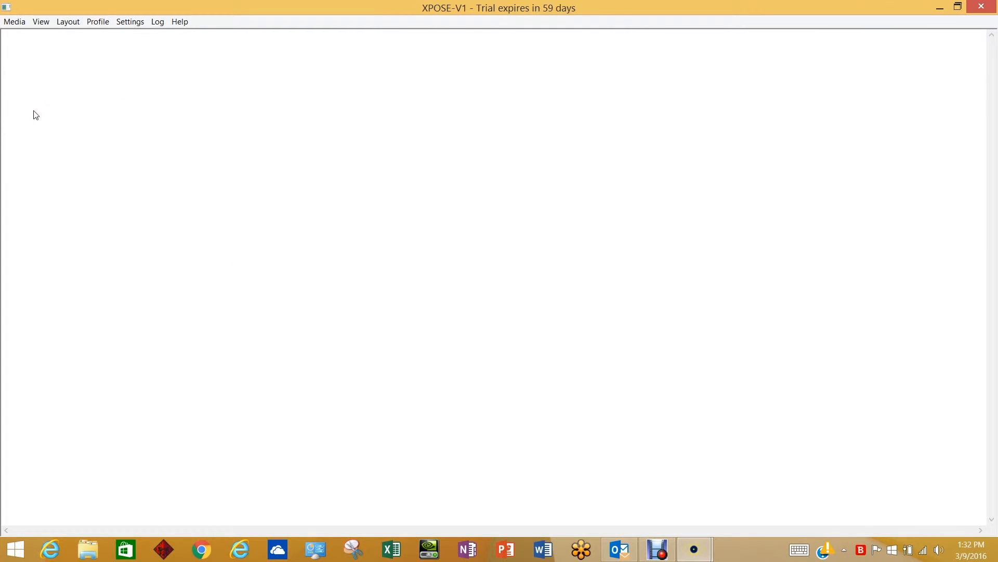
{"action": "left_click", "coordinate": [17, 22]}
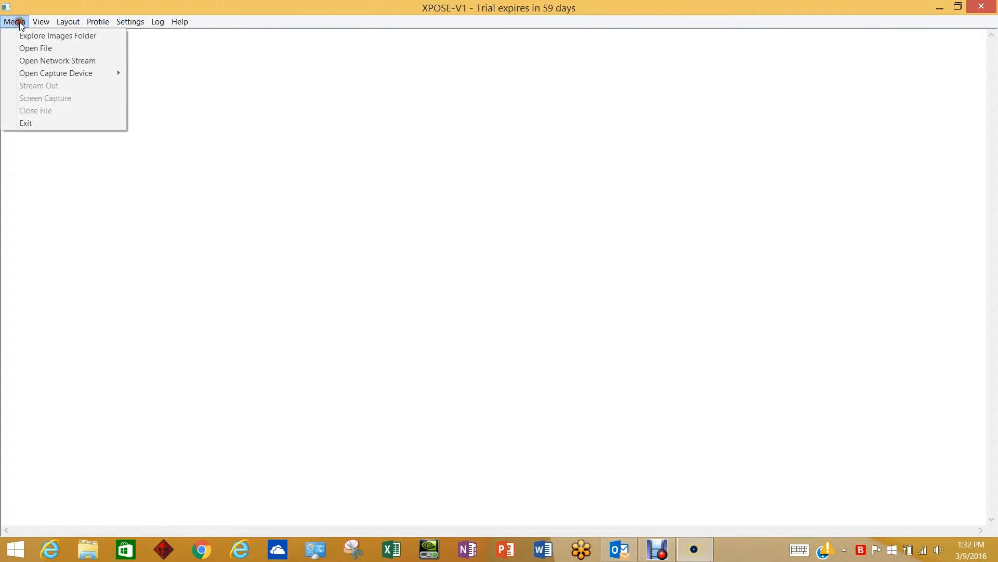
{"action": "left_click", "coordinate": [21, 49]}
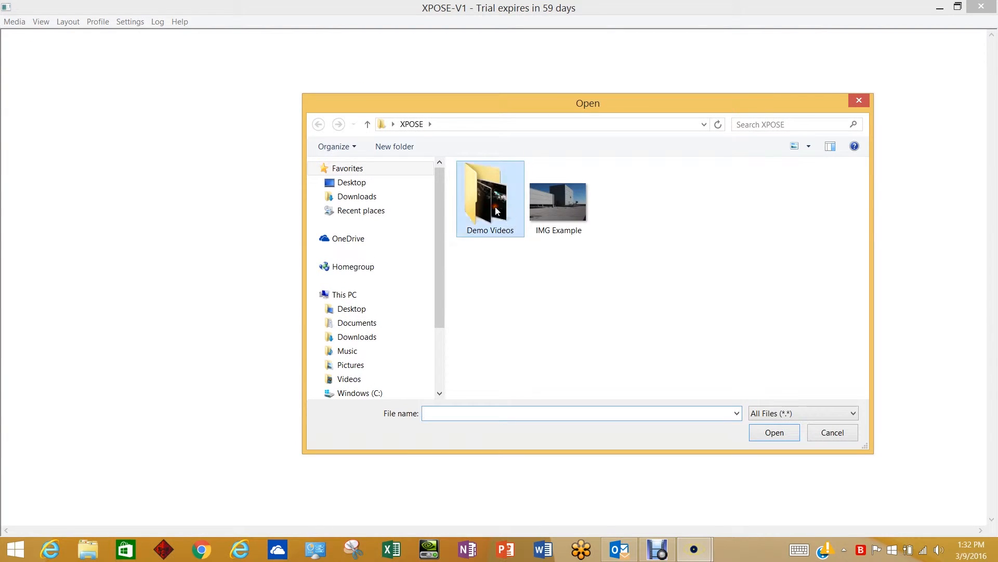
{"action": "double_click", "coordinate": [497, 210]}
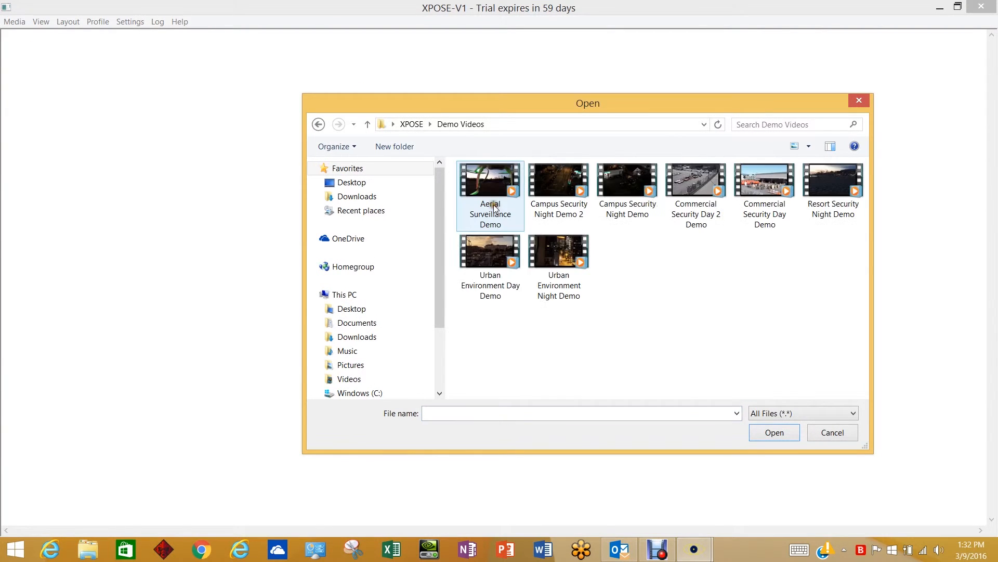
{"action": "double_click", "coordinate": [482, 180]}
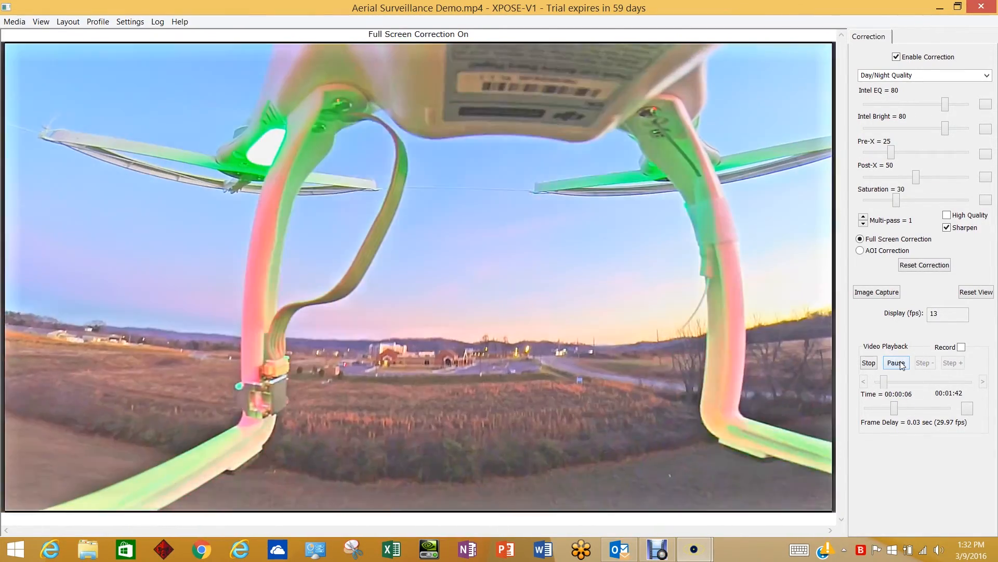
Pause the video and move playback to about 30 seconds
{"action": "left_click", "coordinate": [902, 366]}
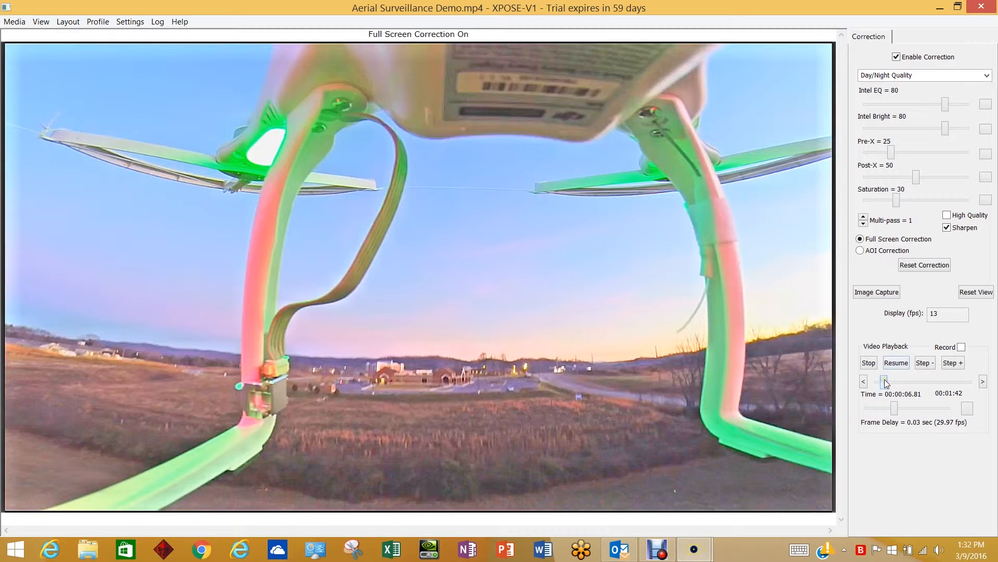
{"action": "left_click_drag", "start_coordinate": [886, 383], "coordinate": [911, 381]}
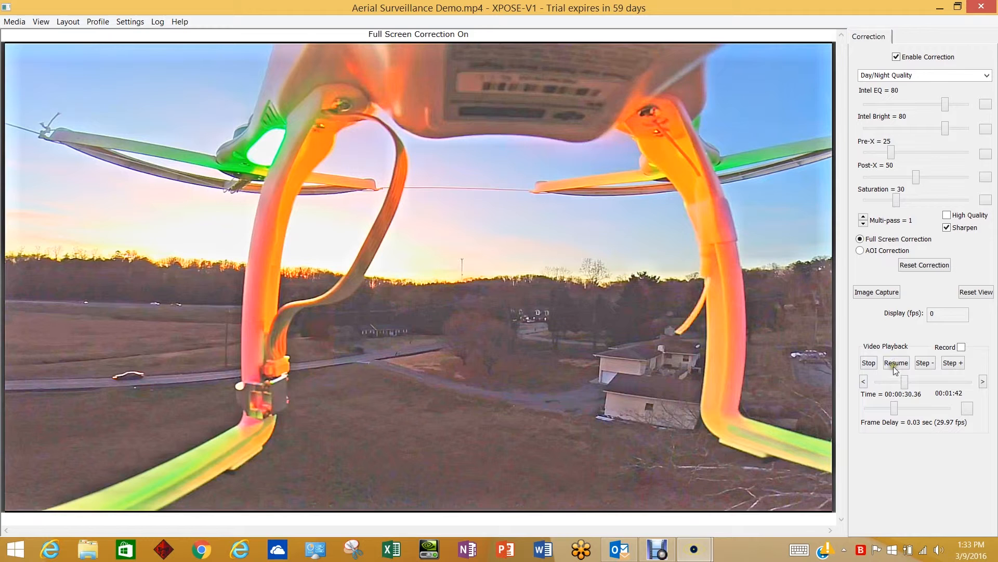
Step the paused video three frames back and four frames forward
{"action": "left_click", "coordinate": [925, 363]}
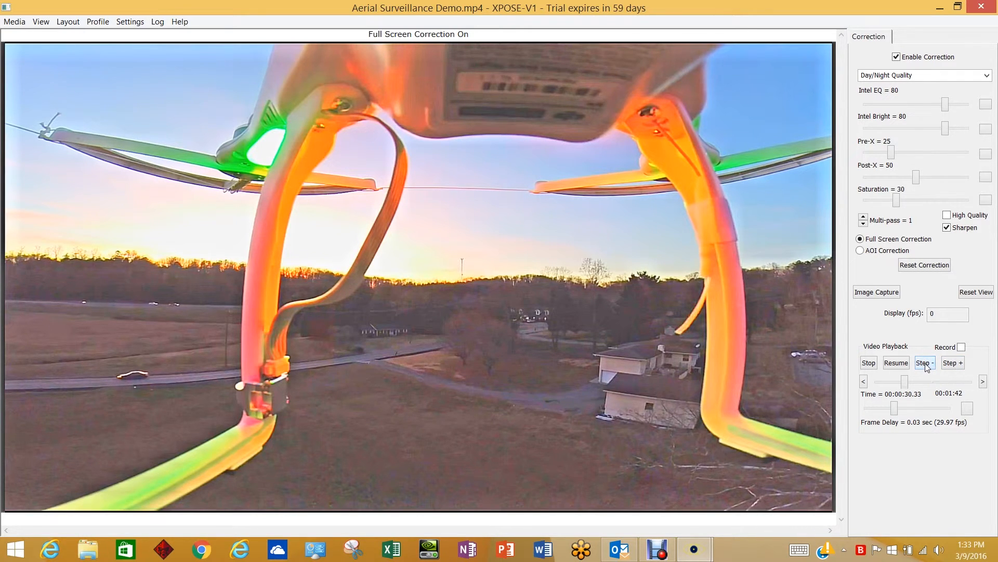
{"action": "left_click", "coordinate": [925, 363]}
{"action": "left_click", "coordinate": [925, 363]}
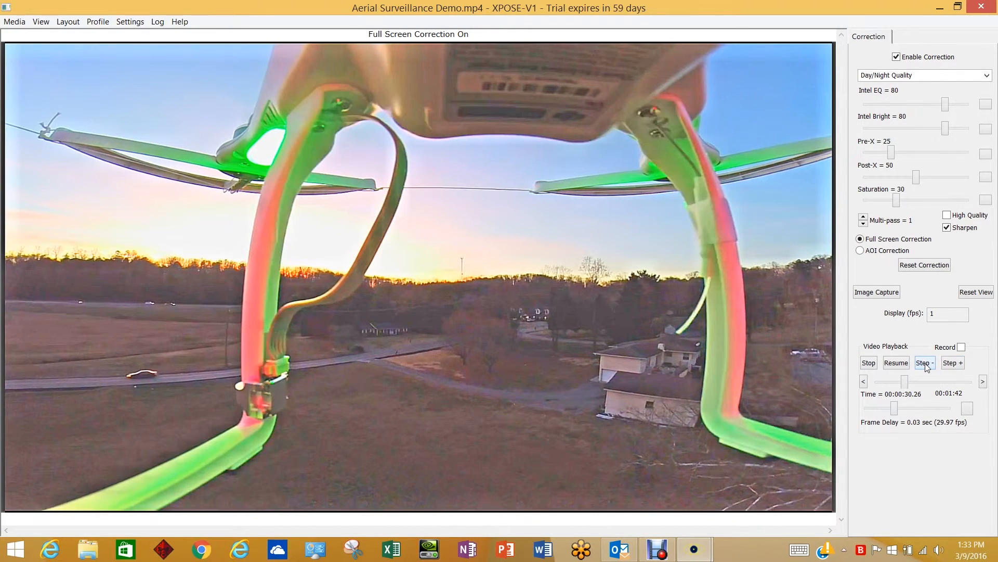
{"action": "left_click", "coordinate": [953, 363]}
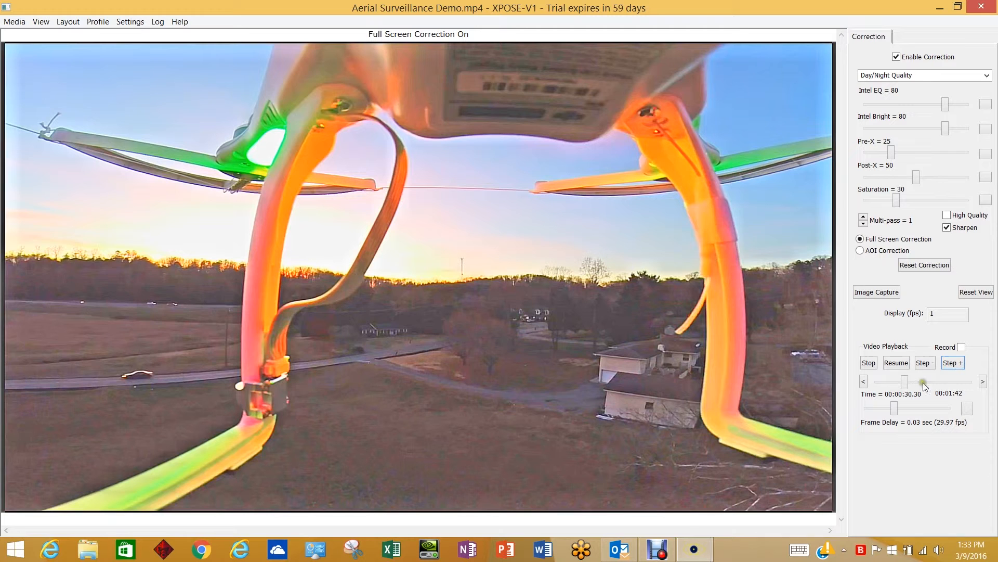
{"action": "left_click", "coordinate": [953, 363]}
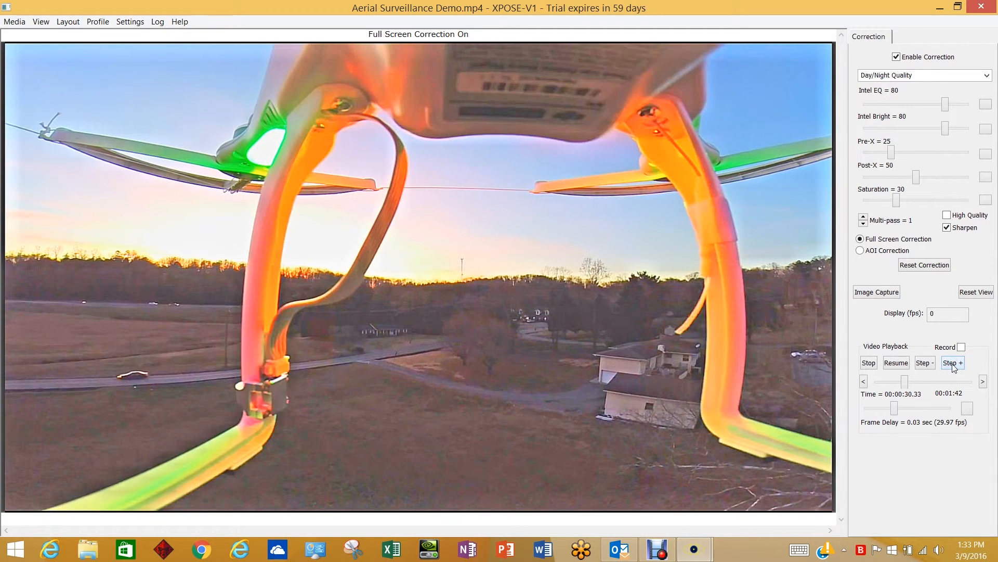
{"action": "left_click", "coordinate": [953, 363]}
{"action": "left_click", "coordinate": [953, 363]}
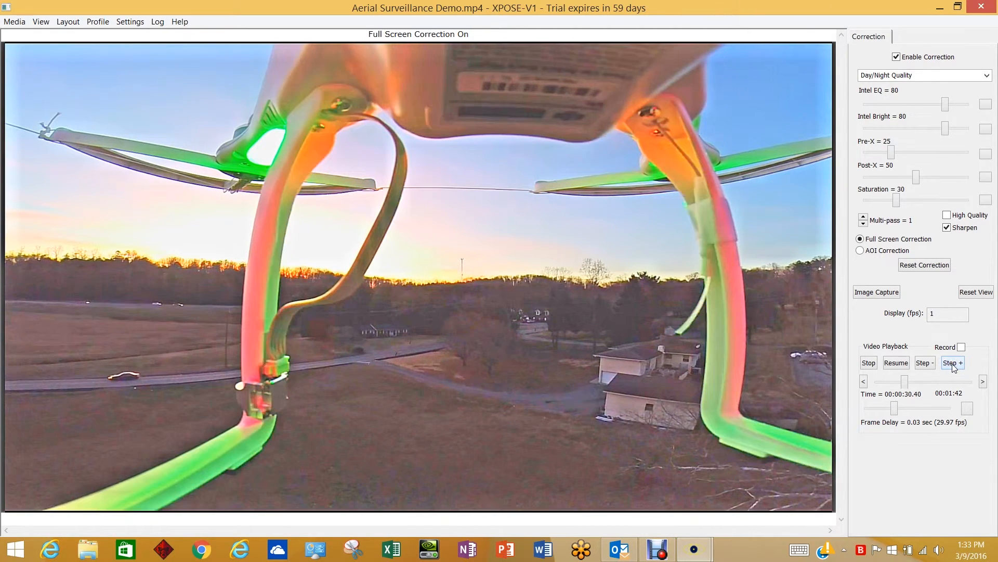
Advance the paused video four more frames, and play it on to about 32 seconds before pausing again
{"action": "left_click", "coordinate": [953, 363]}
{"action": "left_click", "coordinate": [953, 362]}
{"action": "left_click", "coordinate": [953, 363]}
{"action": "left_click", "coordinate": [953, 363]}
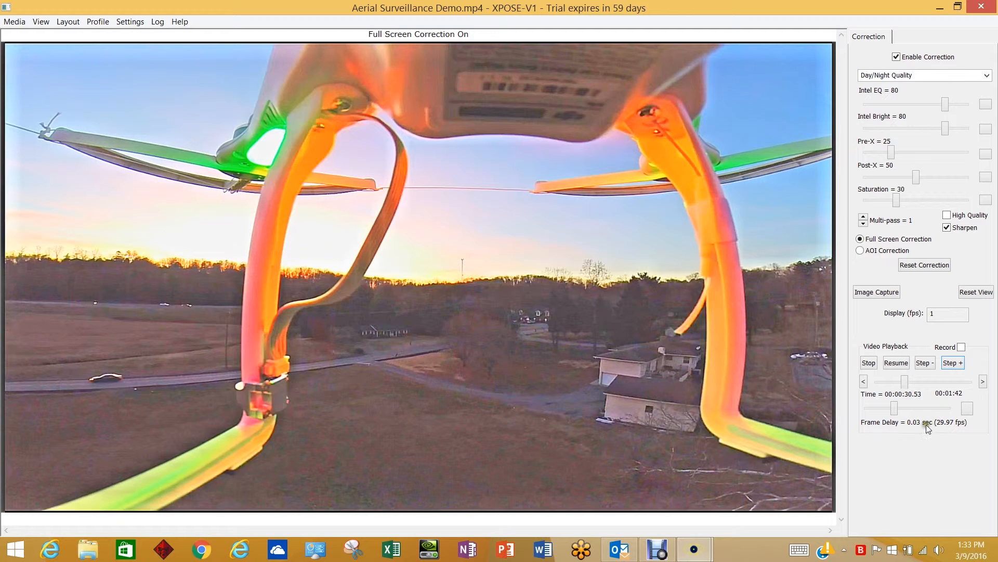
{"action": "left_click", "coordinate": [893, 365]}
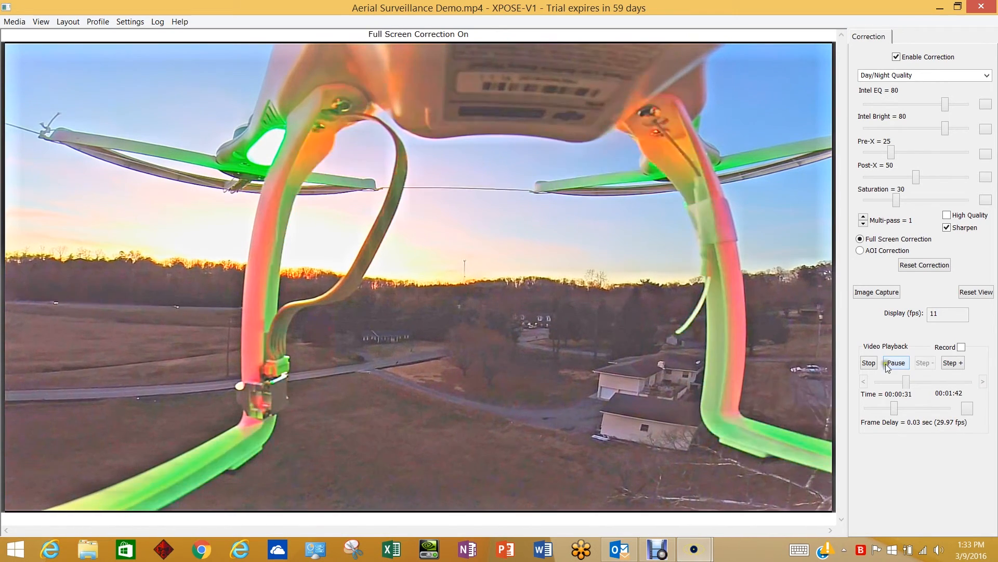
{"action": "left_click", "coordinate": [897, 364]}
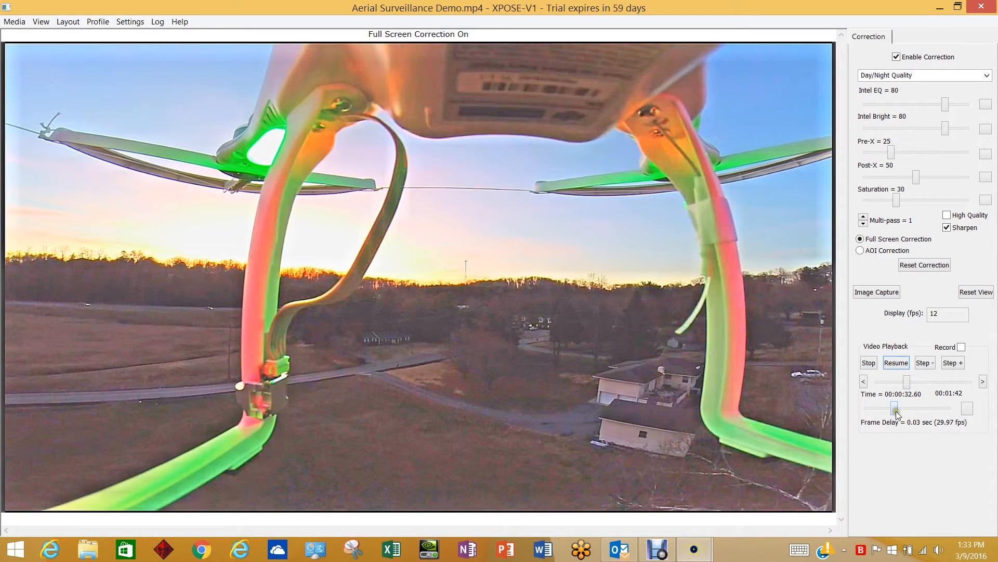
Turn off the correction for the paused video and keep Day/Night Quality as the selected profile
{"action": "left_click", "coordinate": [864, 408]}
{"action": "left_click", "coordinate": [897, 57]}
{"action": "left_click", "coordinate": [897, 57]}
{"action": "left_click", "coordinate": [896, 57]}
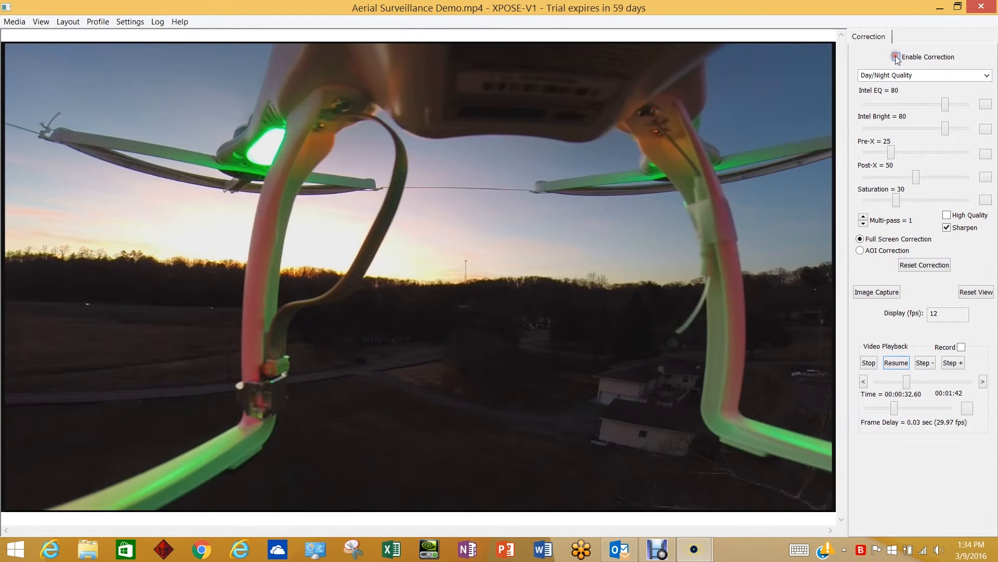
{"action": "left_click", "coordinate": [987, 75]}
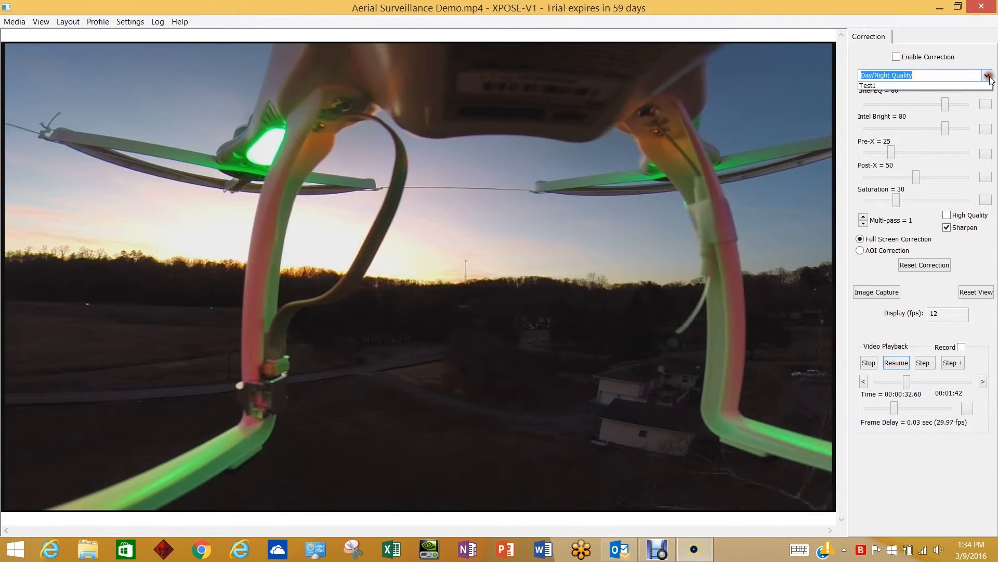
{"action": "left_click", "coordinate": [877, 78]}
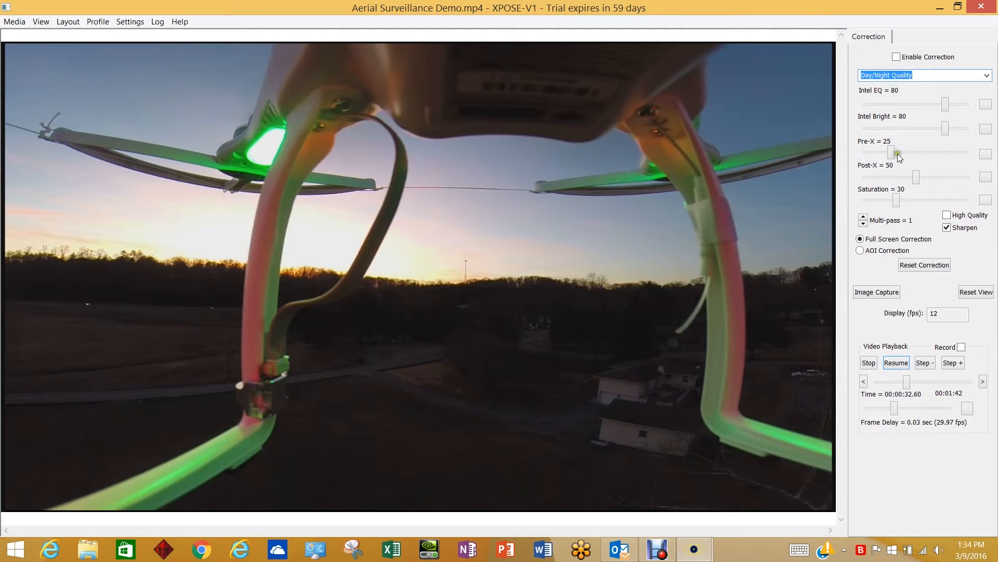
Start recording the uncorrected video by enabling Record and resuming playback, and check the half-resolution recording setting
{"action": "left_click", "coordinate": [961, 347]}
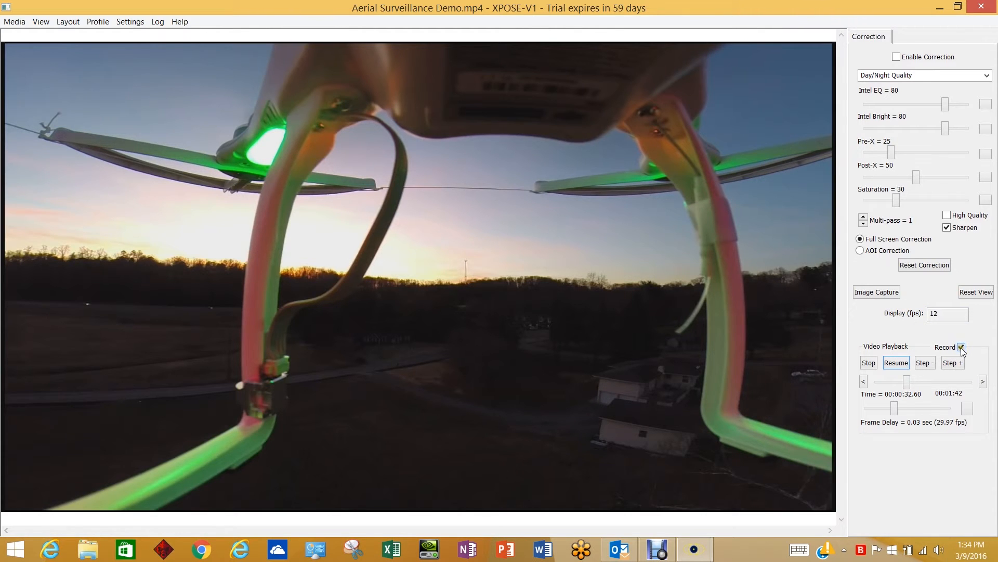
{"action": "left_click", "coordinate": [890, 359]}
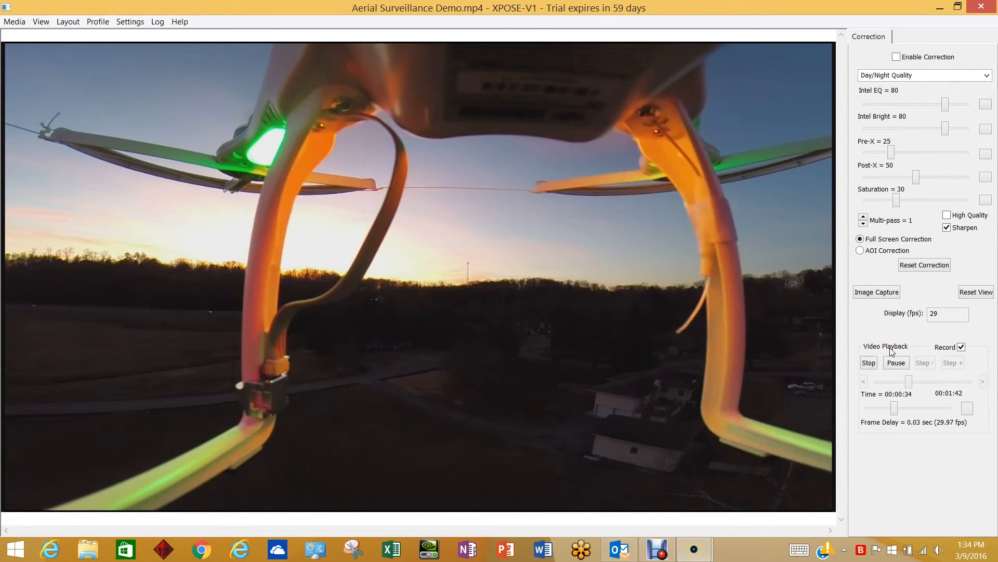
{"action": "left_click", "coordinate": [130, 21]}
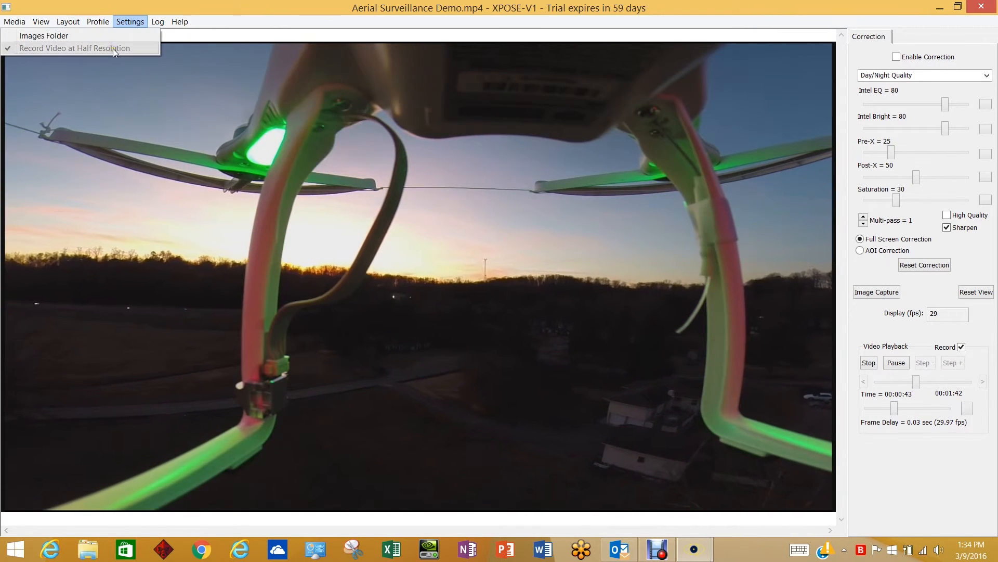
{"action": "left_click", "coordinate": [867, 331]}
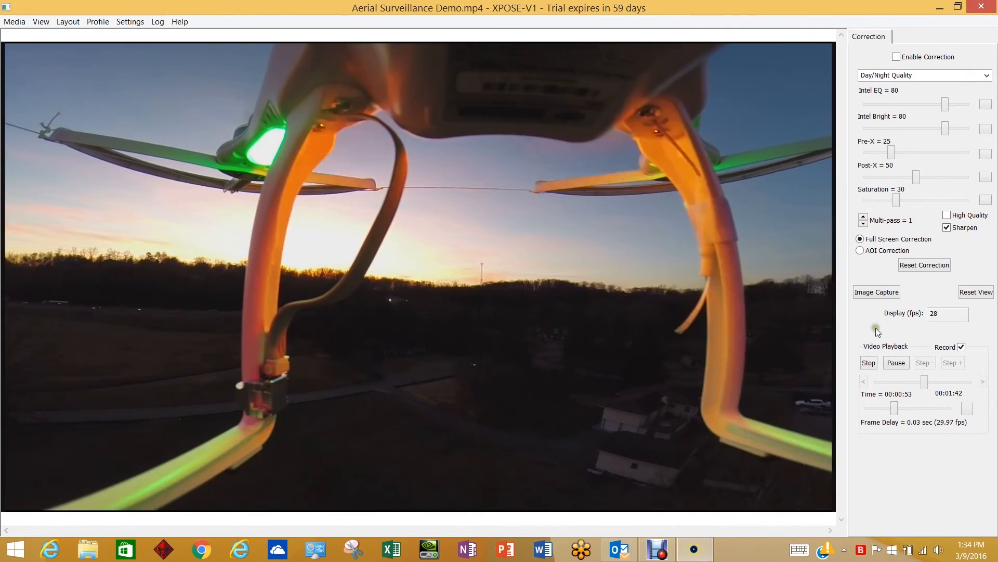
Enable correction during the recording, switch to AOI Correction, and outline a wide area over the dark field and road
{"action": "left_click", "coordinate": [896, 57]}
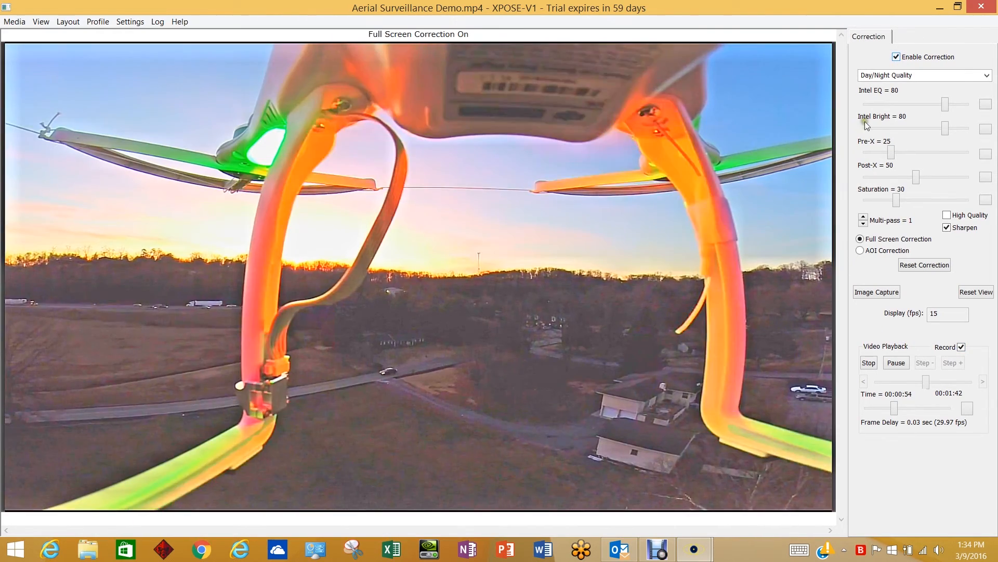
{"action": "left_click", "coordinate": [861, 251]}
{"action": "left_click_drag", "start_coordinate": [36, 294], "coordinate": [591, 445]}
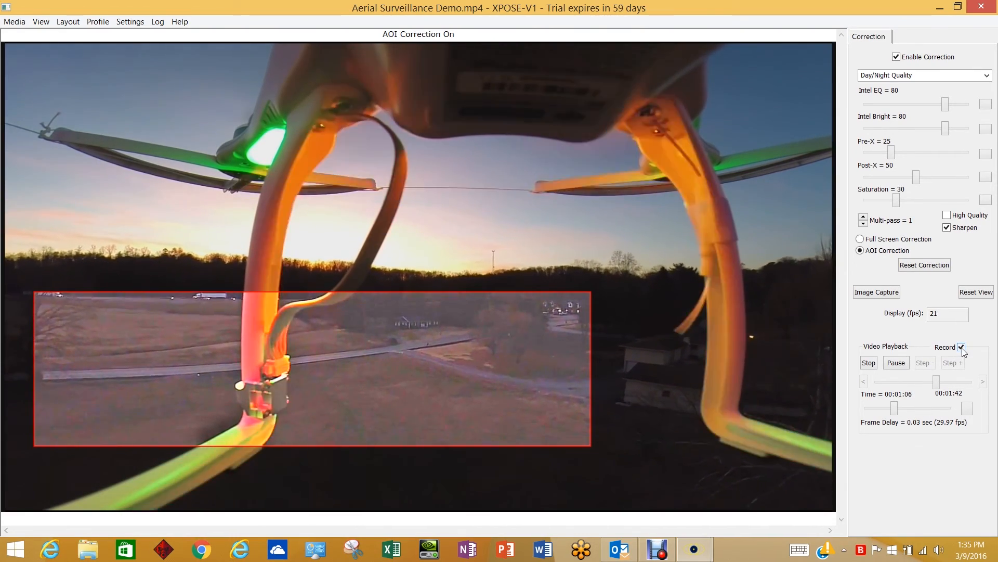
Stop the recording and locate the newly recorded Aerial Surveillance Demo clip in the images folder
{"action": "left_click", "coordinate": [896, 363]}
{"action": "left_click", "coordinate": [961, 347]}
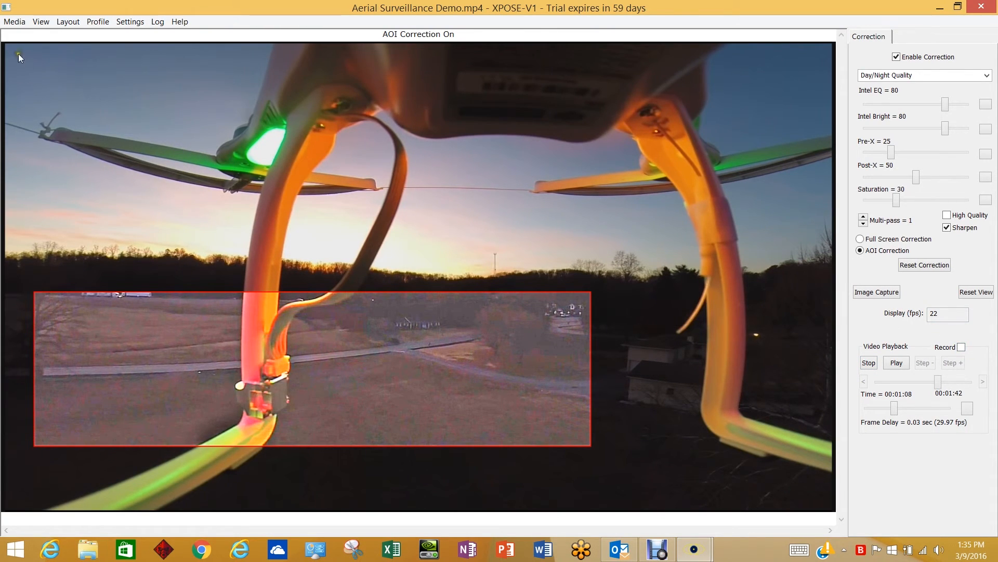
{"action": "left_click", "coordinate": [16, 21]}
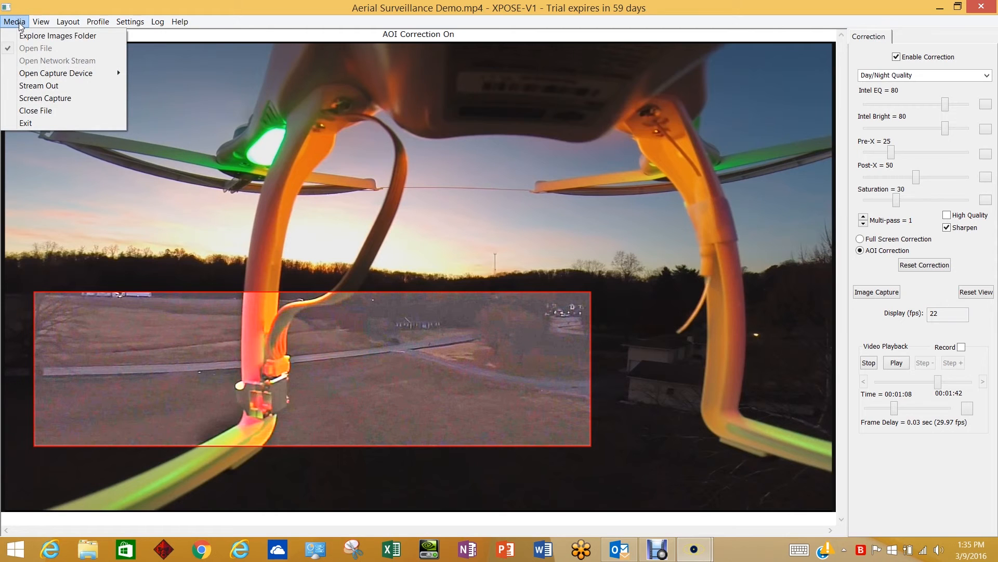
{"action": "left_click", "coordinate": [46, 36]}
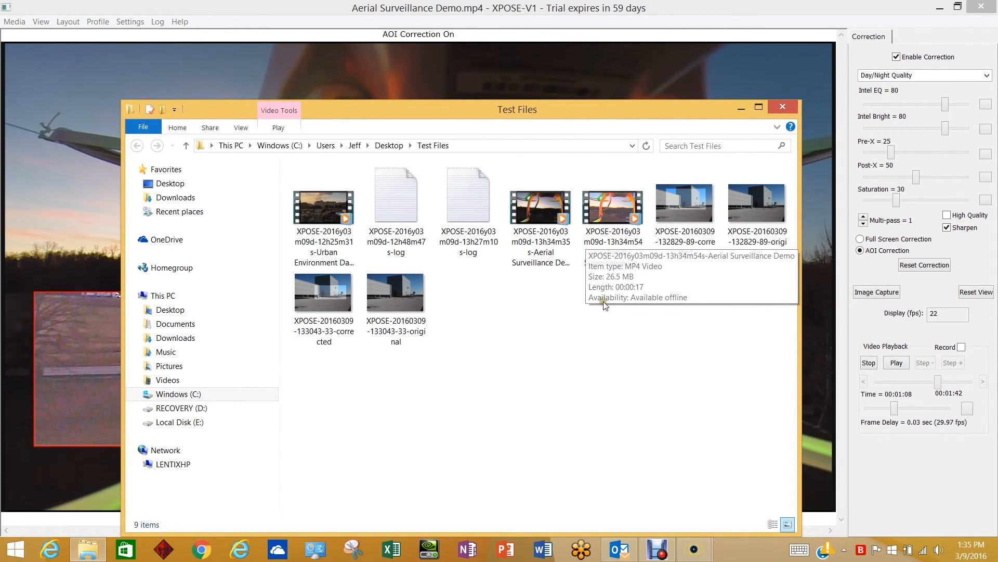
{"action": "left_click", "coordinate": [607, 207]}
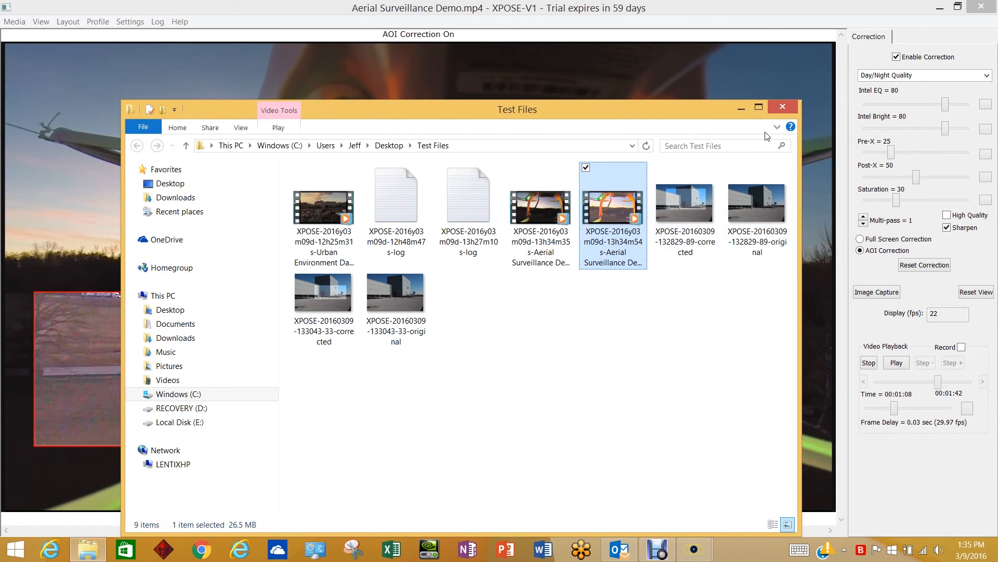
{"action": "left_click", "coordinate": [782, 112]}
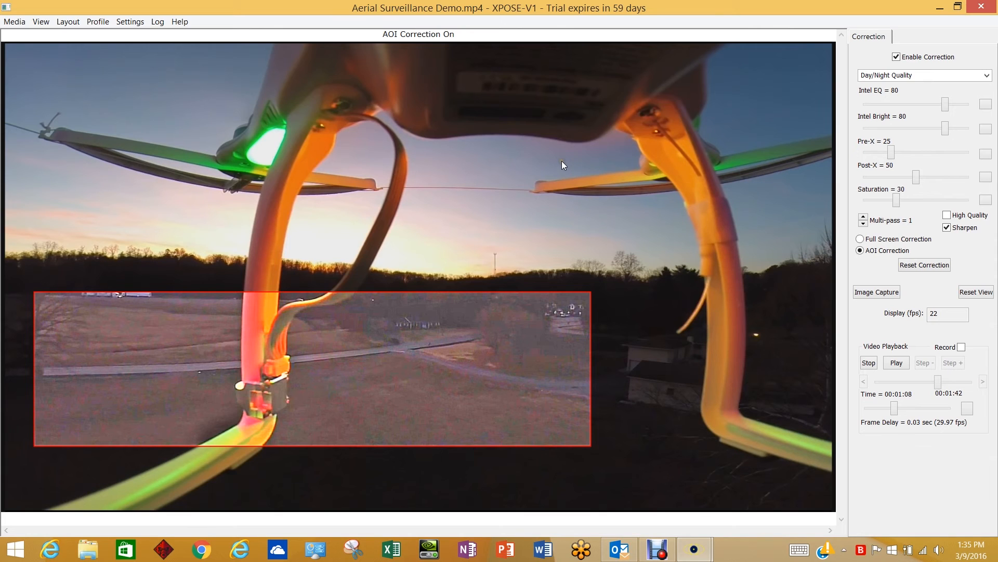
Review the XPOSE log of opened media files and close it
{"action": "left_click", "coordinate": [164, 22]}
{"action": "mouse_move", "coordinate": [145, 27]}
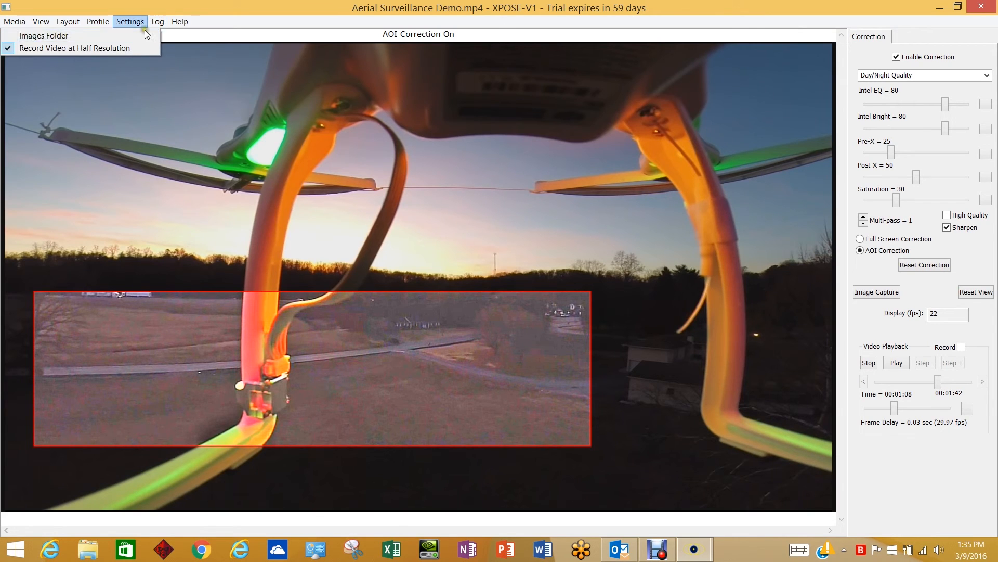
{"action": "left_click", "coordinate": [161, 34]}
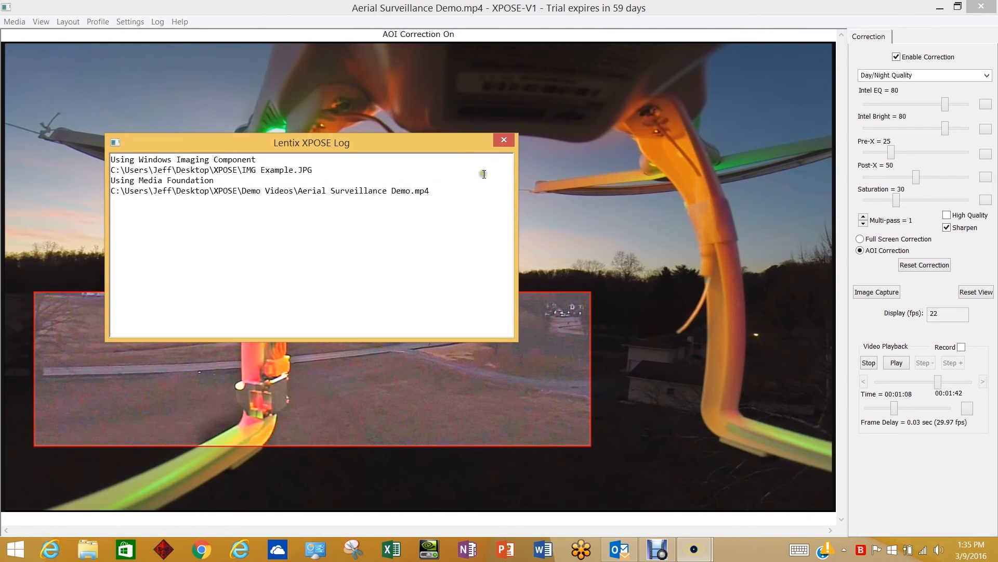
{"action": "left_click", "coordinate": [502, 141]}
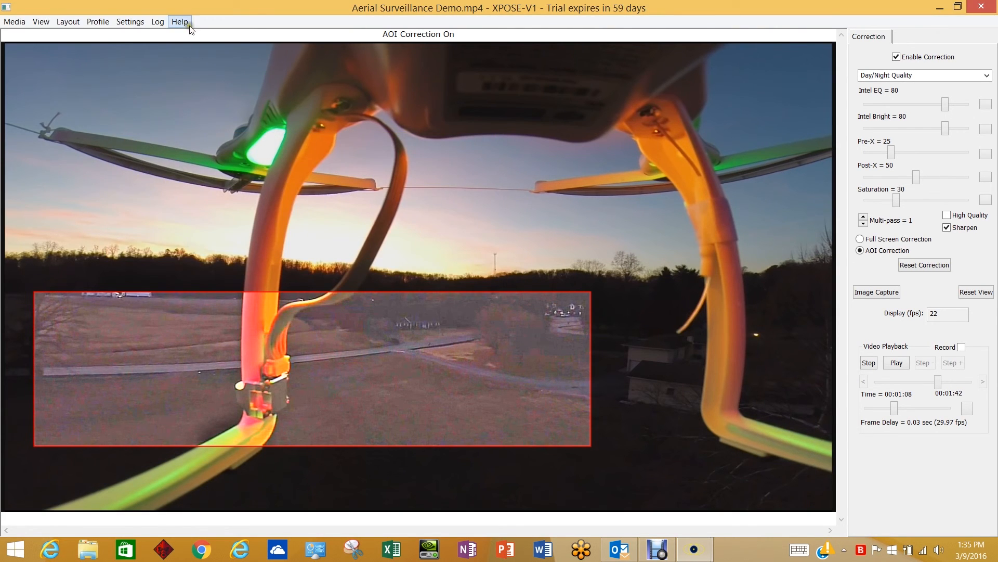
View the version and license information for Lentix XPOSE, and look over the available help, registration and update options
{"action": "left_click", "coordinate": [188, 22]}
{"action": "mouse_move", "coordinate": [182, 23]}
{"action": "left_click", "coordinate": [176, 48]}
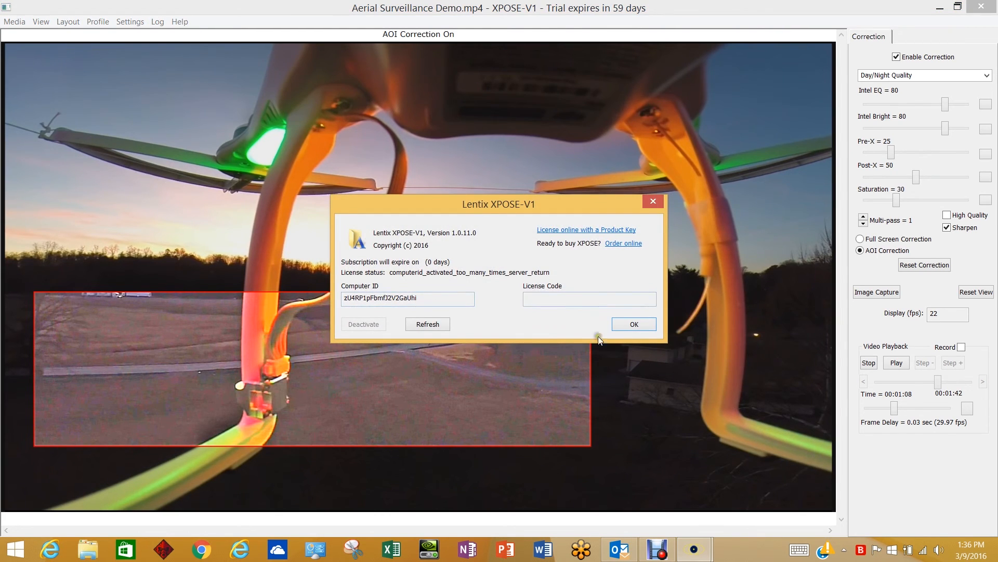
{"action": "left_click", "coordinate": [651, 202]}
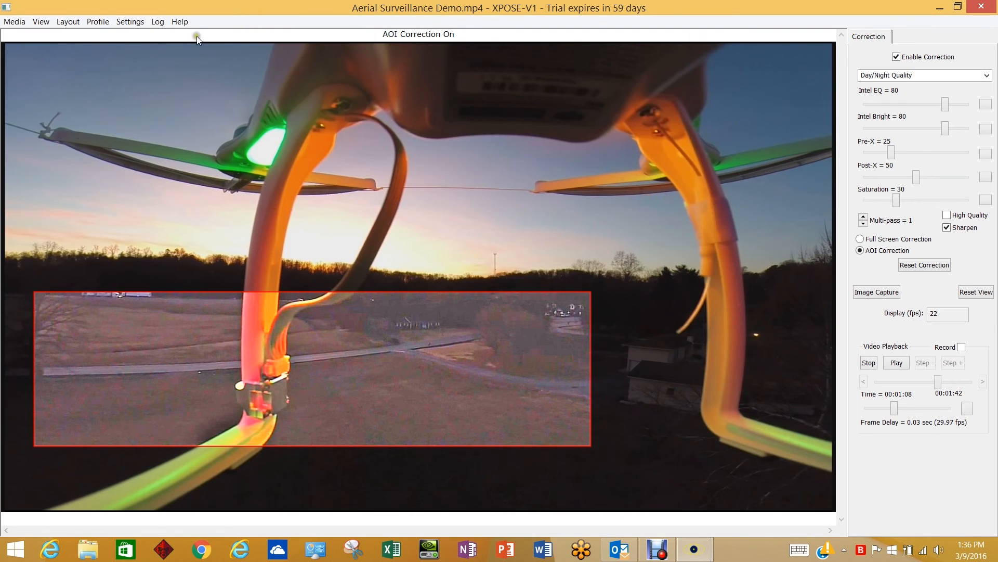
{"action": "left_click", "coordinate": [180, 21]}
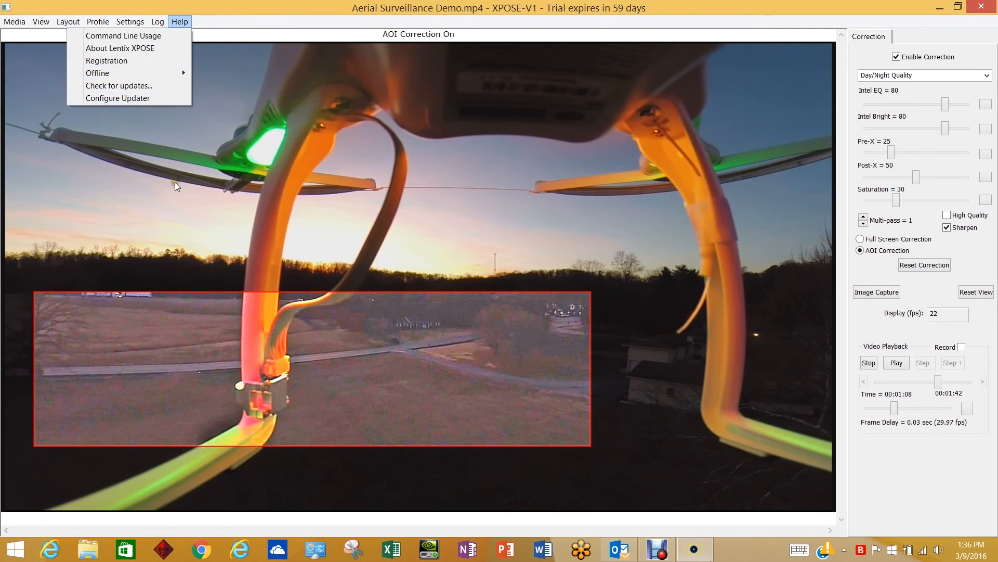
{"action": "left_click", "coordinate": [190, 191]}
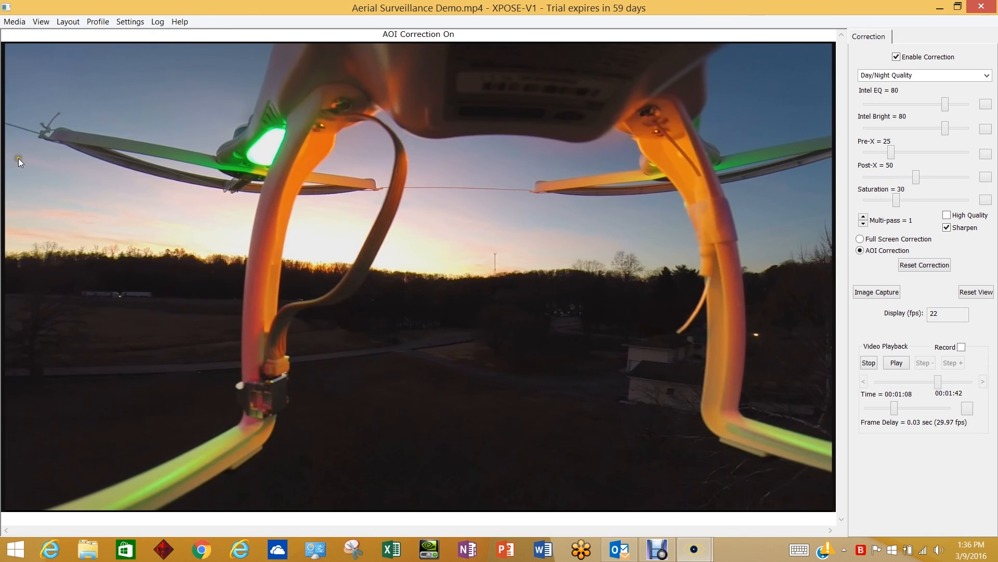
Exit XPOSE-V1 and return to the desktop
{"action": "left_click", "coordinate": [21, 22]}
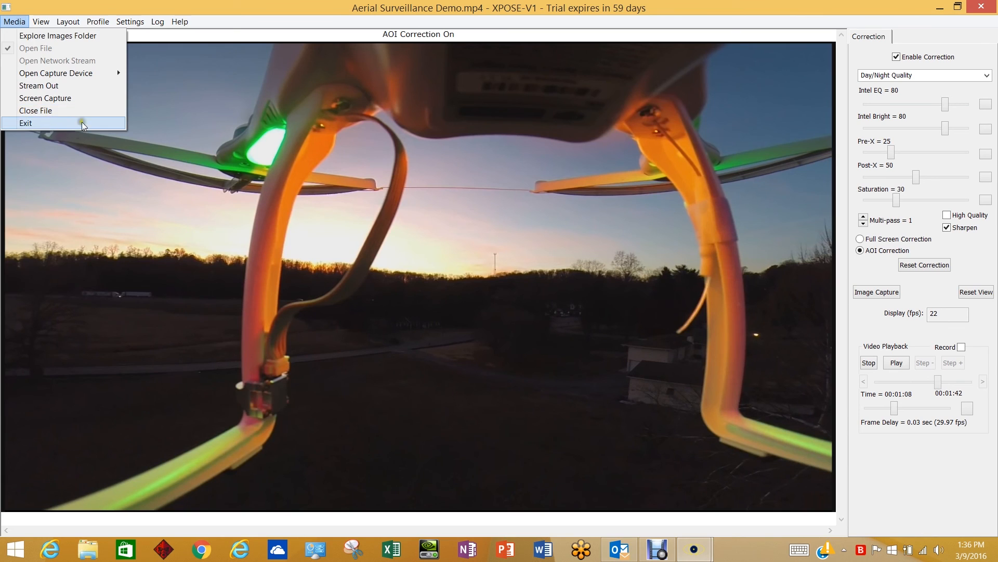
{"action": "left_click", "coordinate": [753, 131]}
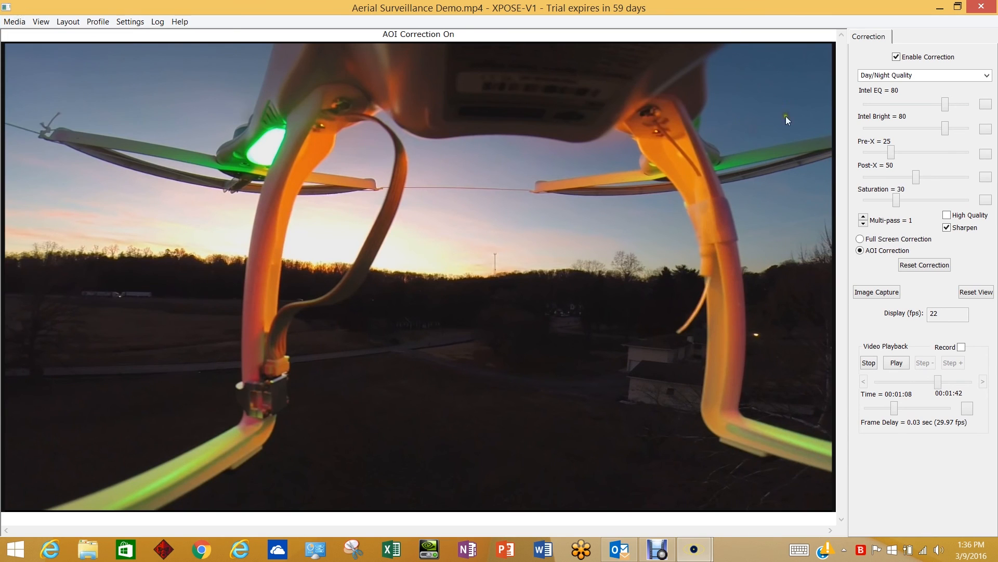
{"action": "left_click", "coordinate": [24, 23]}
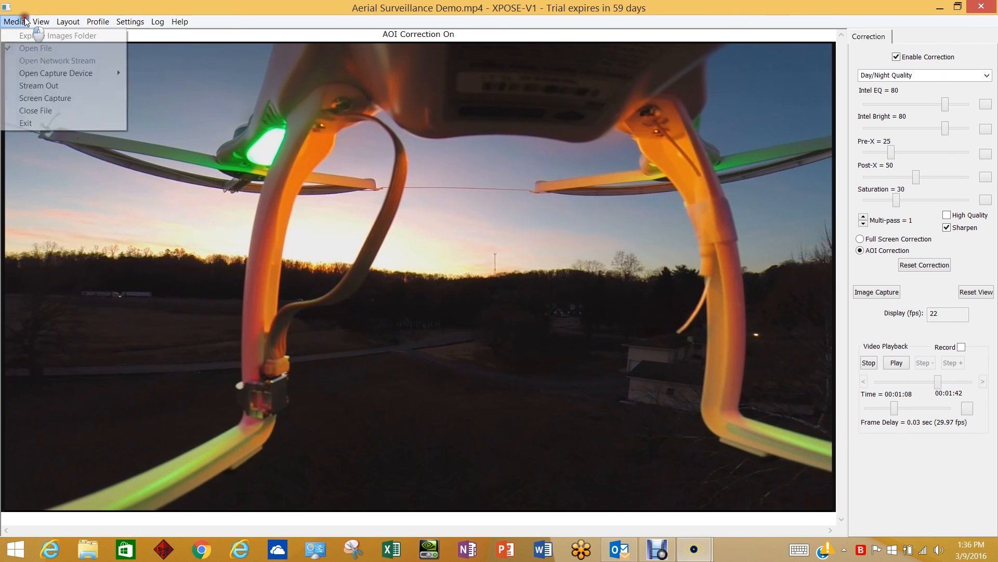
{"action": "left_click", "coordinate": [32, 124]}
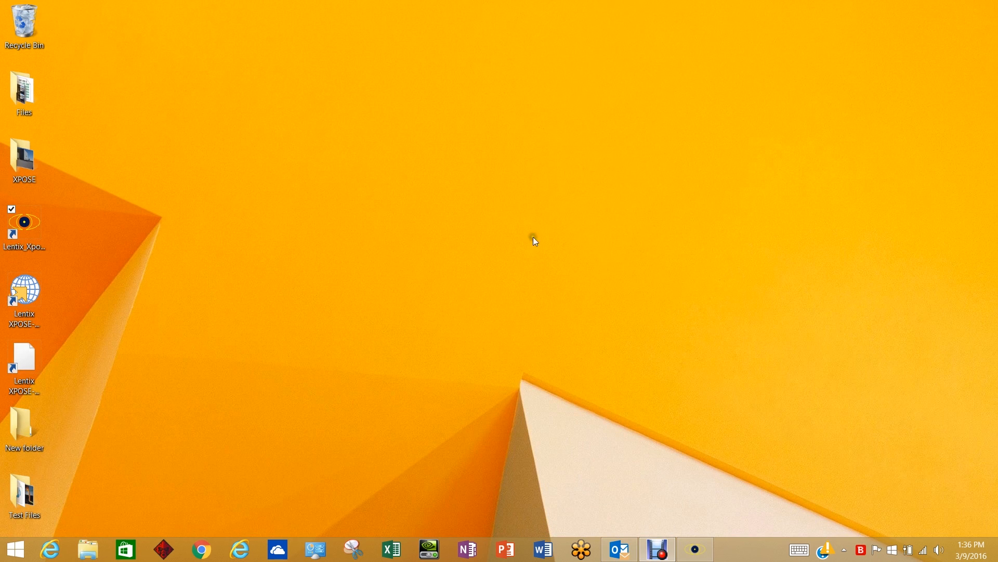